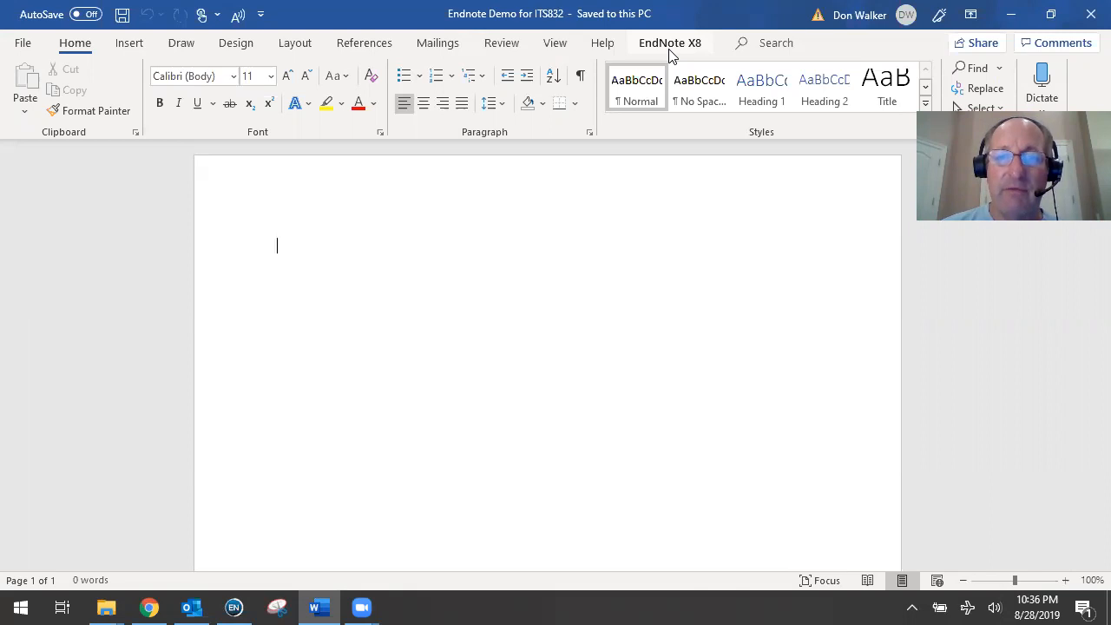
Switch to EndNote and browse the full reference list, plus the references in the Methodology group.
{"action": "left_click", "coordinate": [234, 606]}
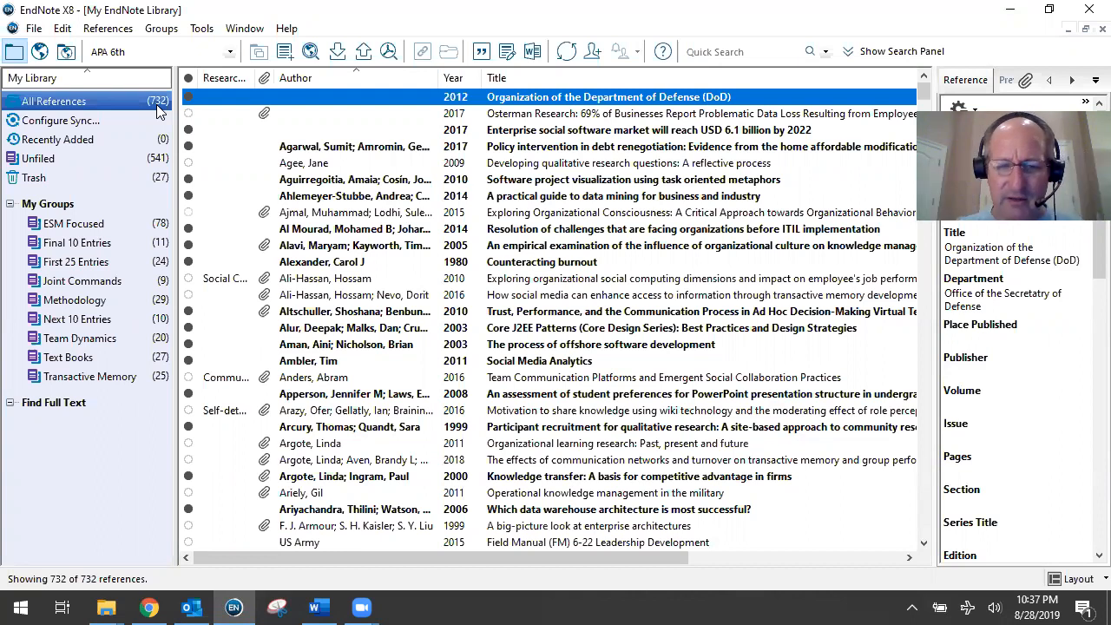
{"action": "scroll", "coordinate": [597, 285], "scroll_direction": "down", "scroll_amount": 2}
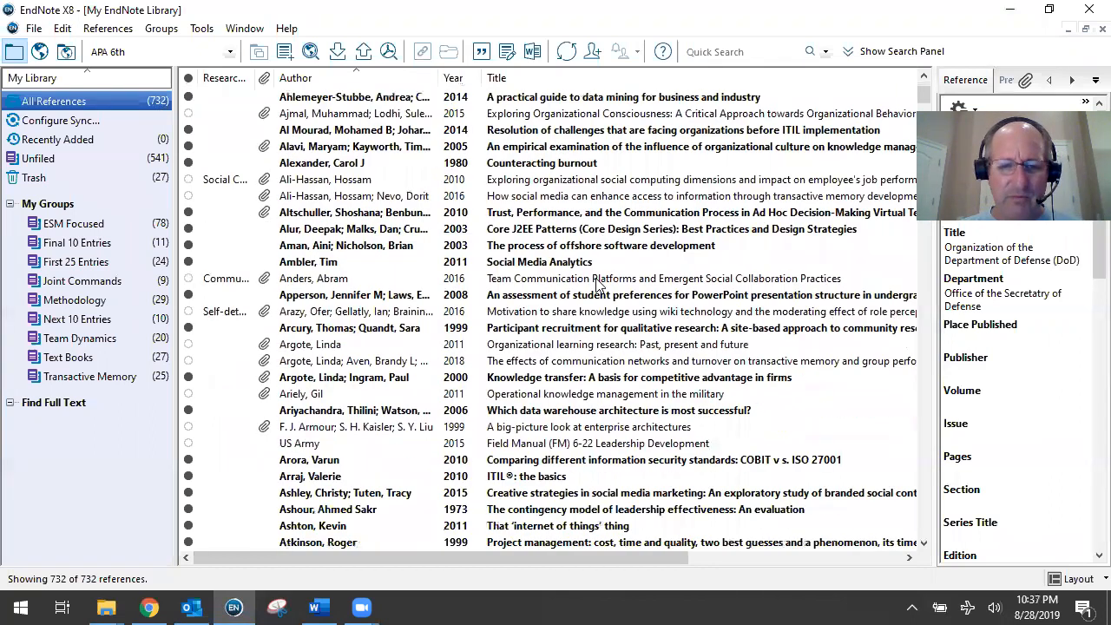
{"action": "scroll", "coordinate": [598, 285], "scroll_direction": "down", "scroll_amount": 2}
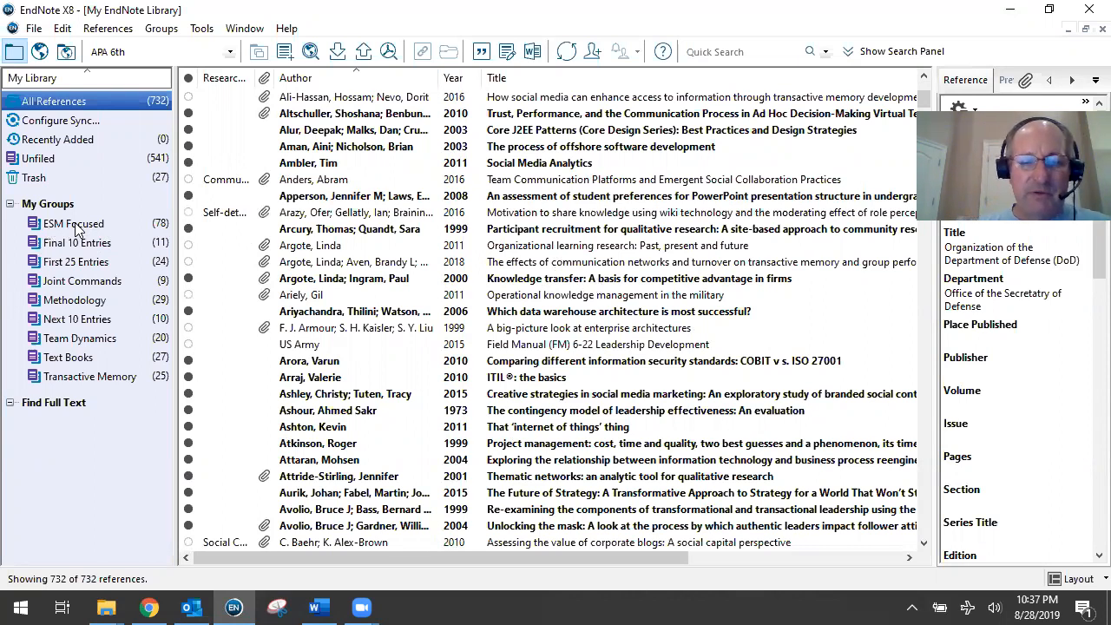
{"action": "left_click", "coordinate": [74, 301]}
{"action": "scroll", "coordinate": [555, 265], "scroll_direction": "down", "scroll_amount": 1}
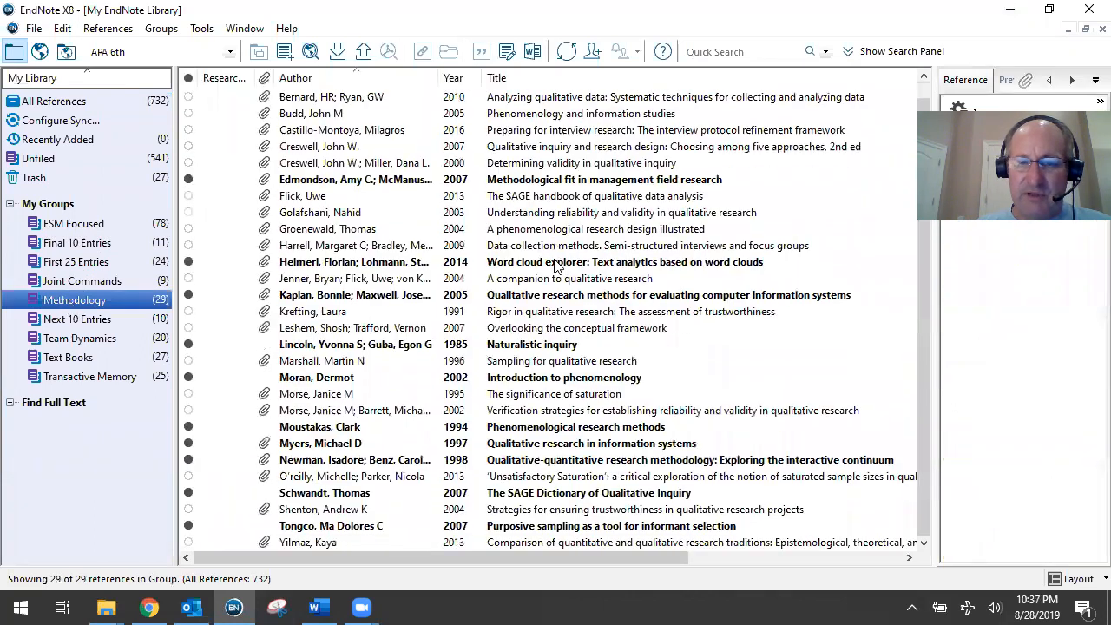
{"action": "scroll", "coordinate": [555, 265], "scroll_direction": "up", "scroll_amount": 1}
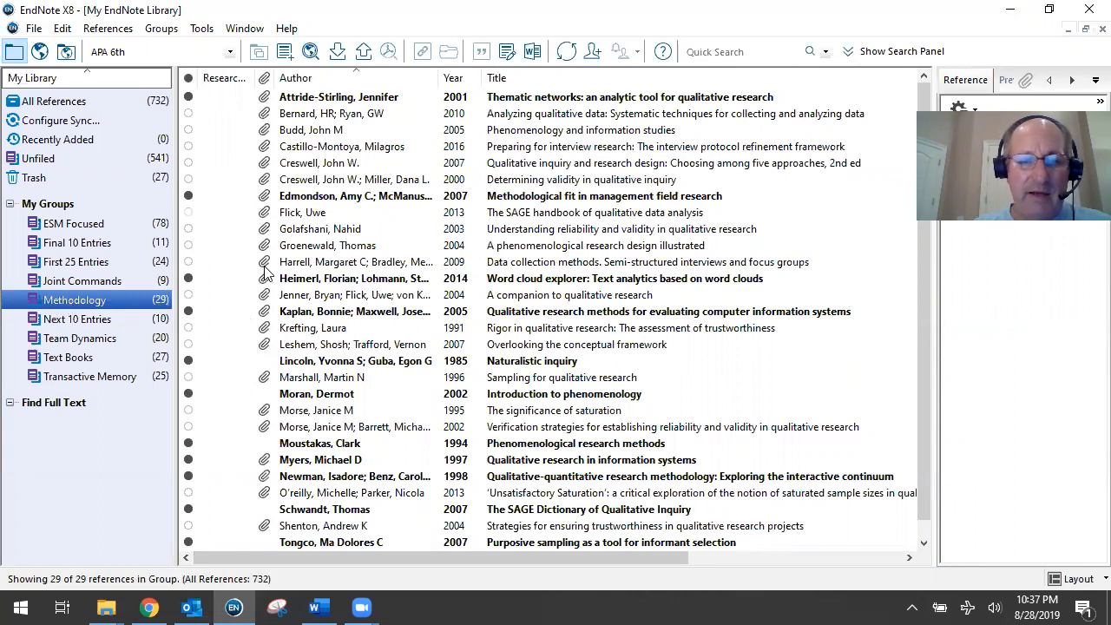
{"action": "scroll", "coordinate": [265, 271], "scroll_direction": "down", "scroll_amount": 1}
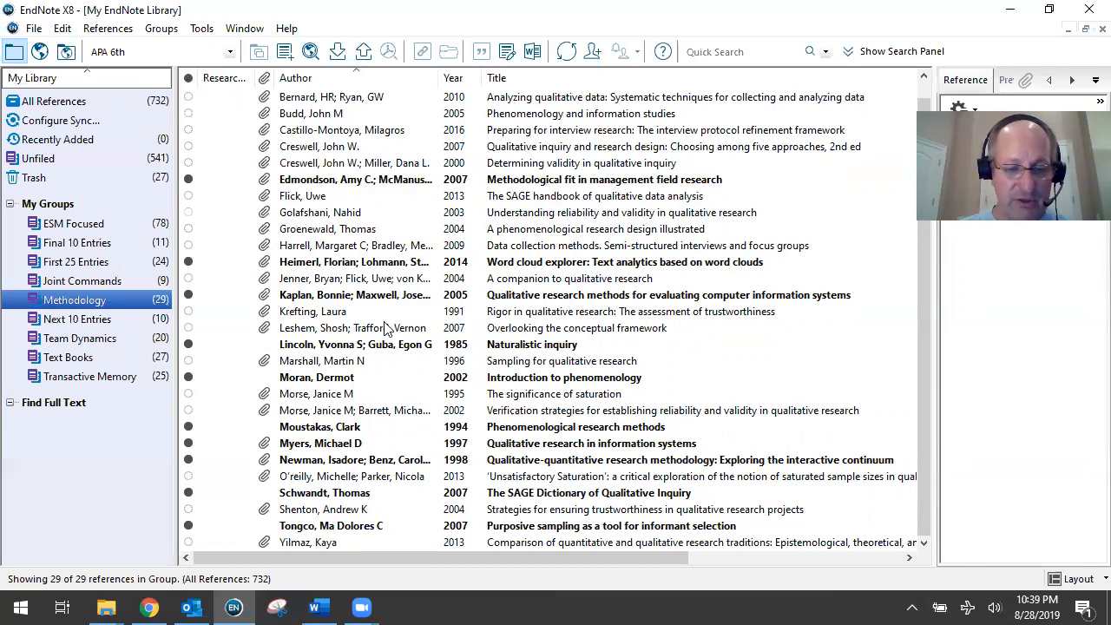
In the blank Word document, write "Enterprise Social Media (ESM) blogs have been shown to create a sense of community among workers.".
{"action": "left_click", "coordinate": [314, 607]}
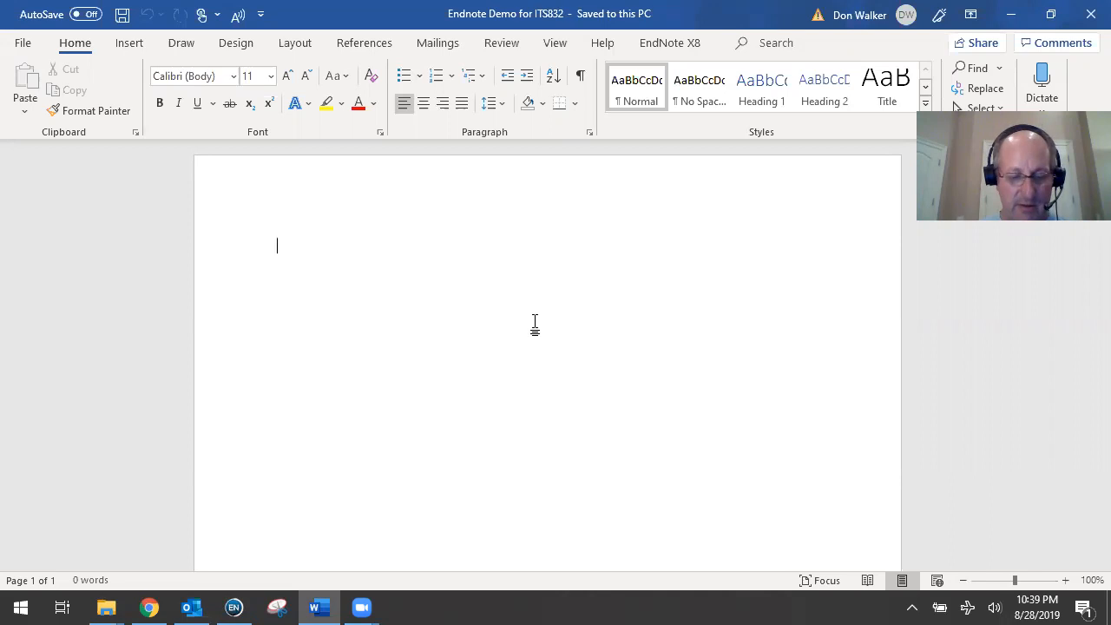
{"action": "type", "text": "Enter"}
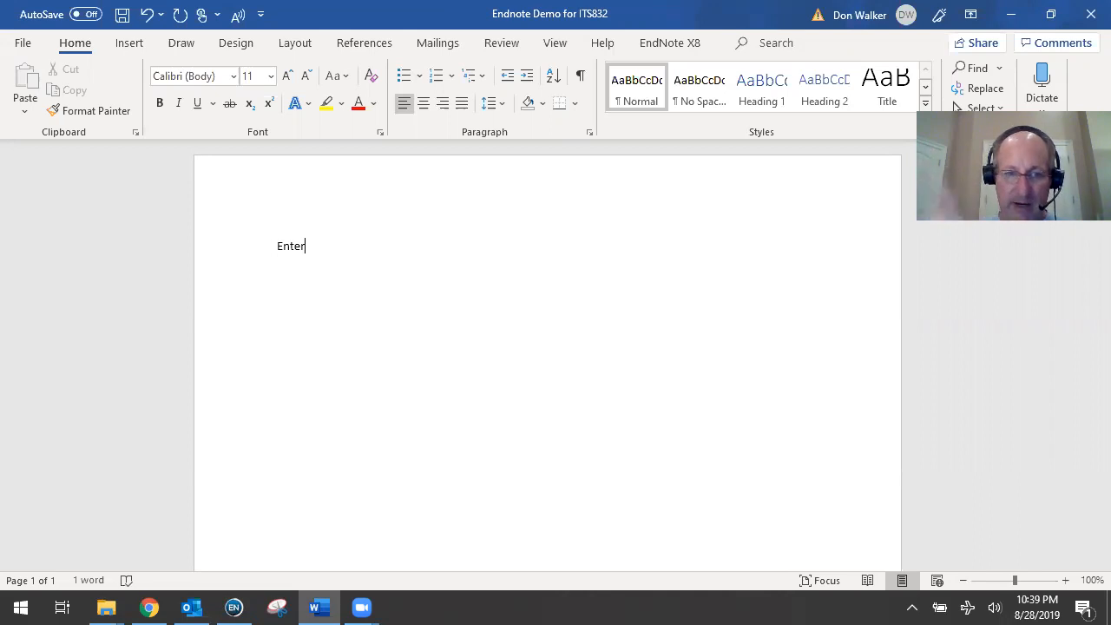
{"action": "type", "text": "pri"}
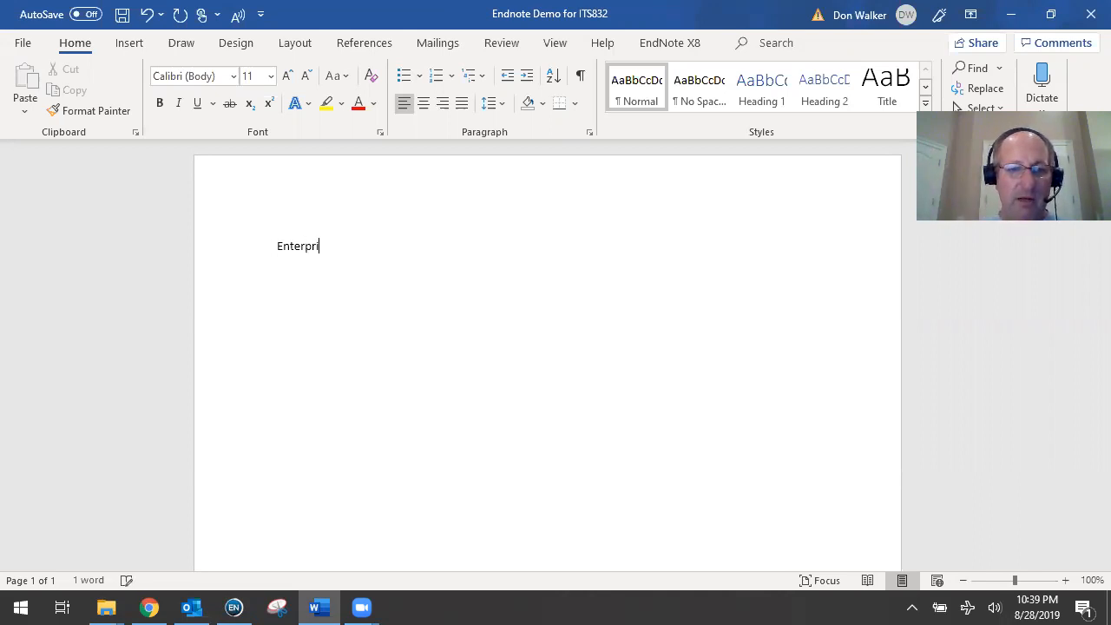
{"action": "type", "text": "se social media"}
{"action": "key", "text": "BackSpace"}
{"action": "key", "text": "BackSpace"}
{"action": "key", "text": "BackSpace"}
{"action": "key", "text": "BackSpace"}
{"action": "key", "text": "BackSpace"}
{"action": "key", "text": "BackSpace"}
{"action": "key", "text": "BackSpace"}
{"action": "key", "text": "BackSpace"}
{"action": "key", "text": "BackSpace"}
{"action": "key", "text": "BackSpace"}
{"action": "key", "text": "BackSpace"}
{"action": "key", "text": "BackSpace"}
{"action": "type", "text": "So"}
{"action": "type", "text": "cia"}
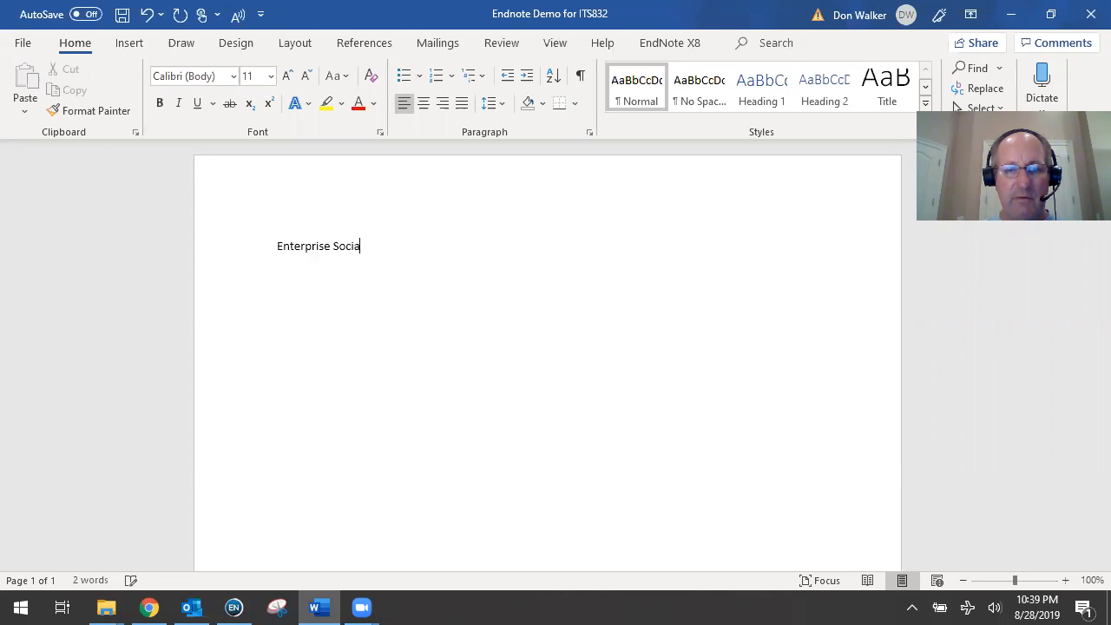
{"action": "type", "text": "l Media "}
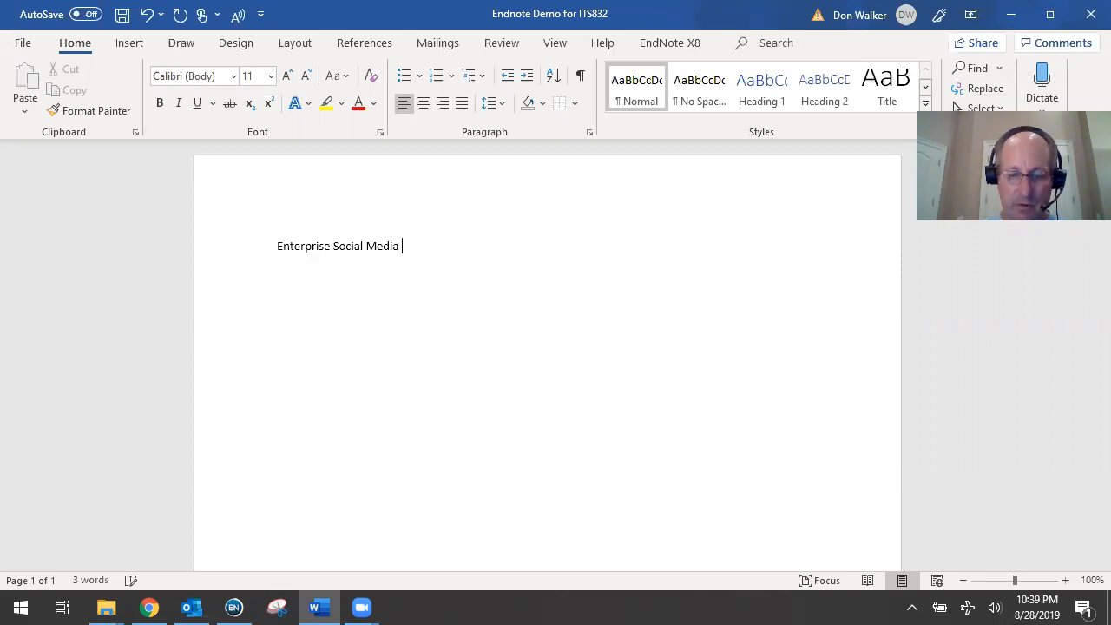
{"action": "type", "text": "(ESM) blog"}
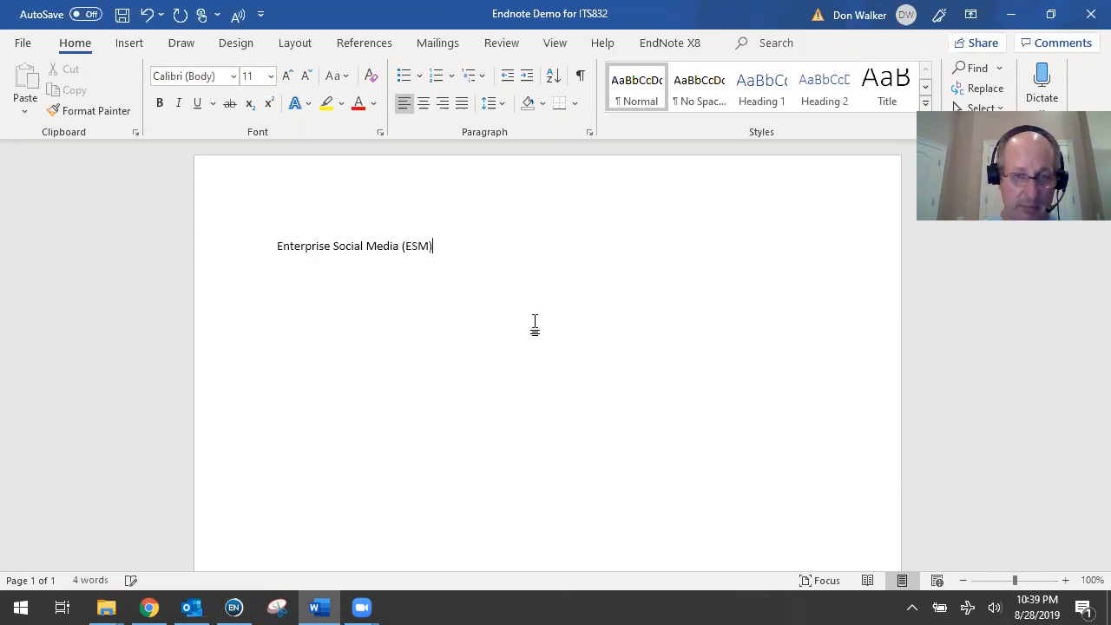
{"action": "type", "text": "s "}
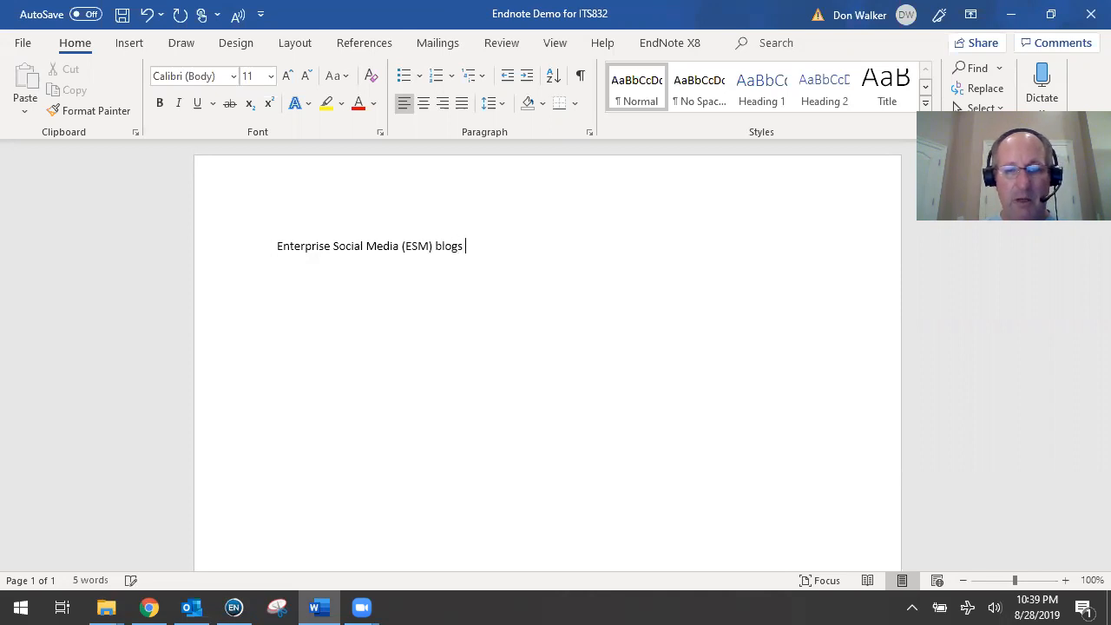
{"action": "type", "text": "have be"}
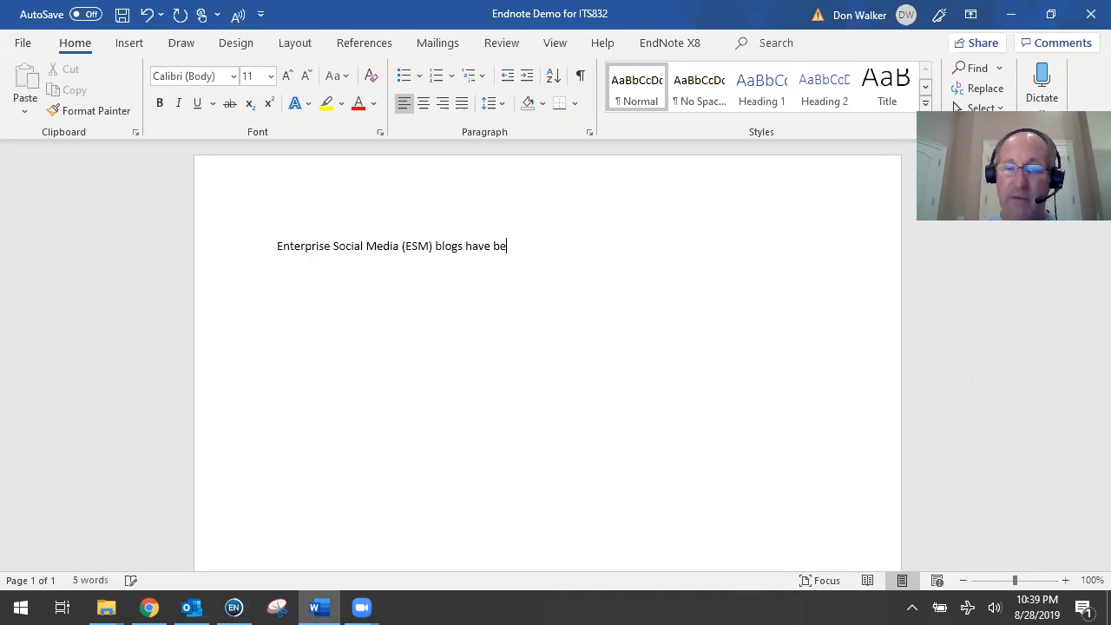
{"action": "type", "text": "en shown to cr"}
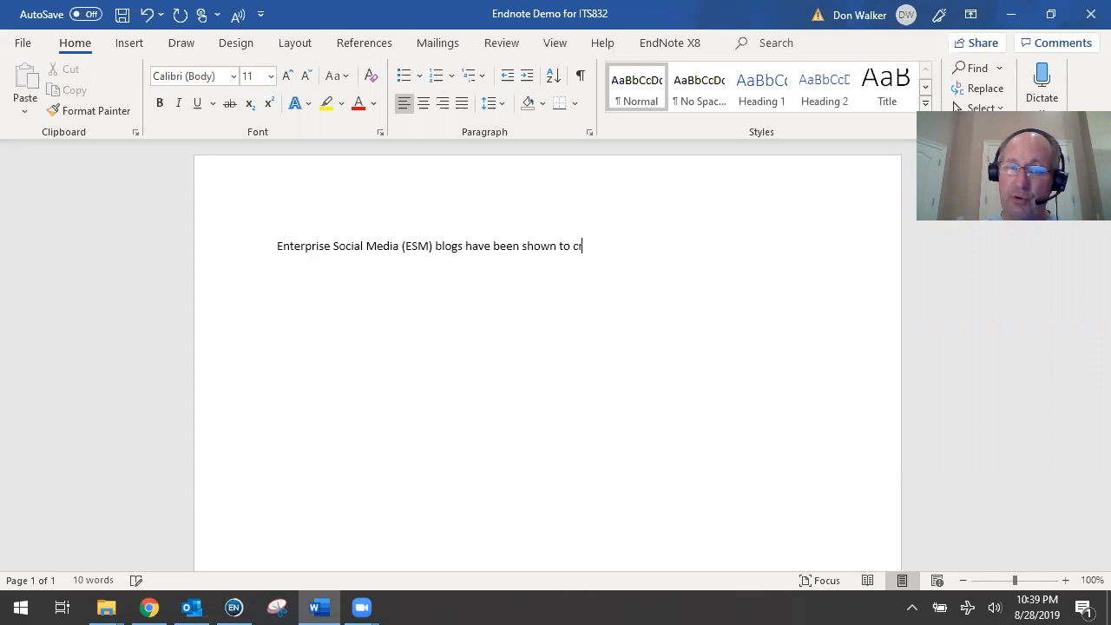
{"action": "type", "text": "eate a sense "}
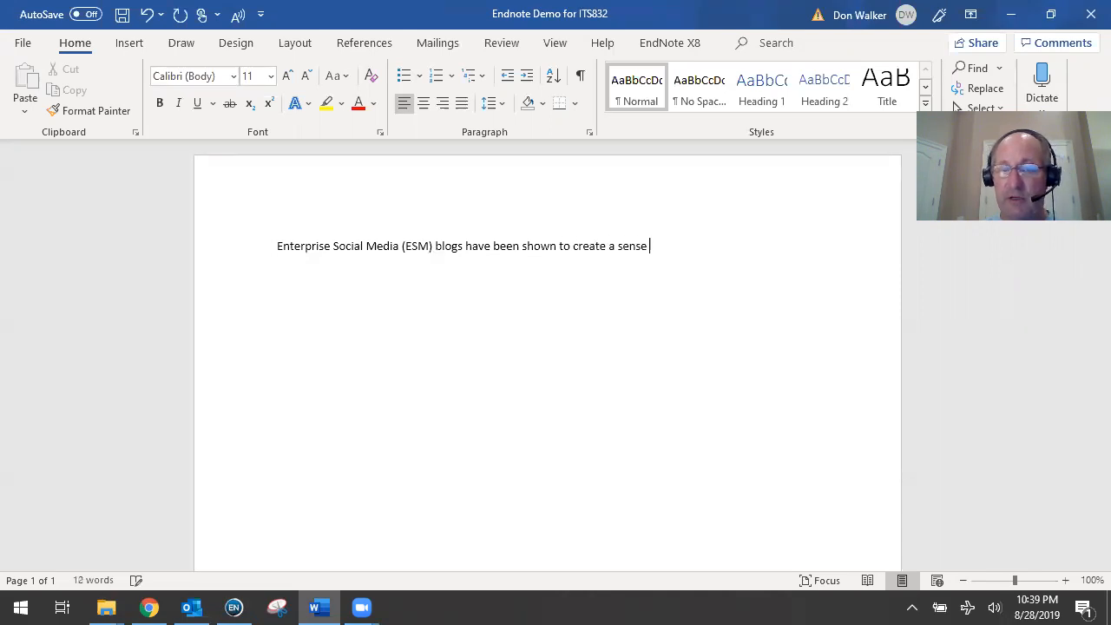
{"action": "type", "text": "of commu"}
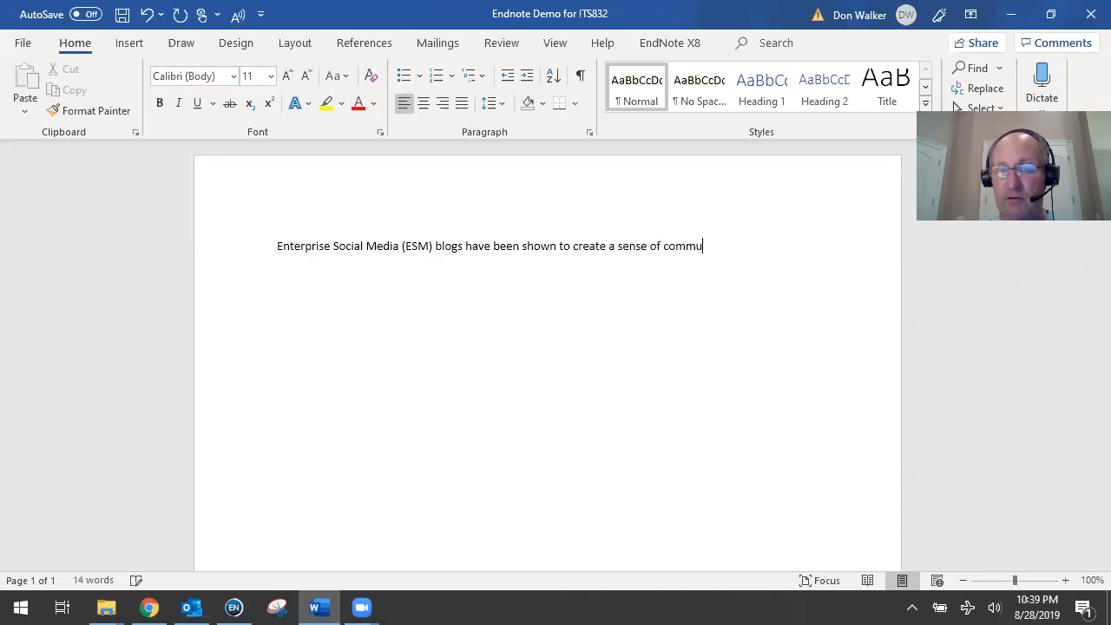
{"action": "type", "text": "nity amo"}
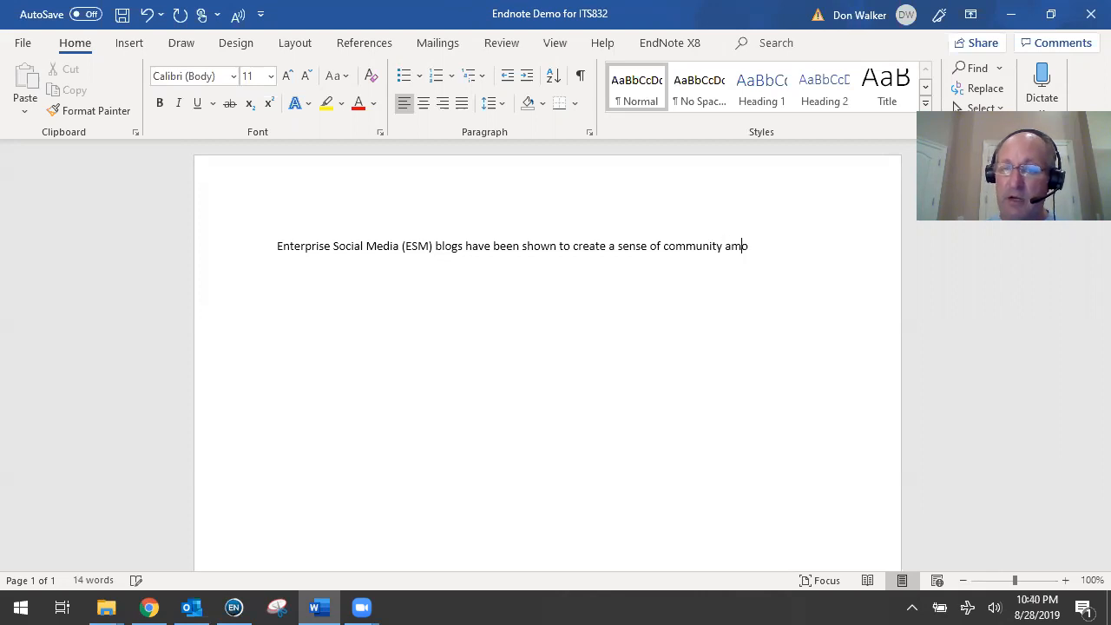
{"action": "type", "text": "ng workers."}
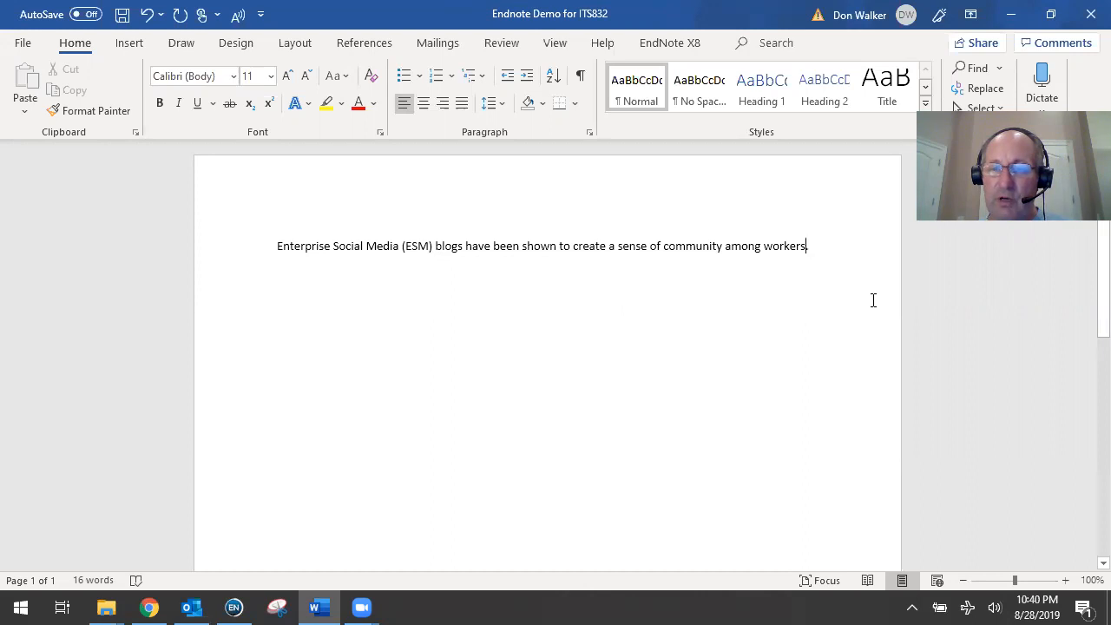
Add a space after "workers" and leave the insertion point just before the sentence's closing period.
{"action": "key", "text": "Left"}
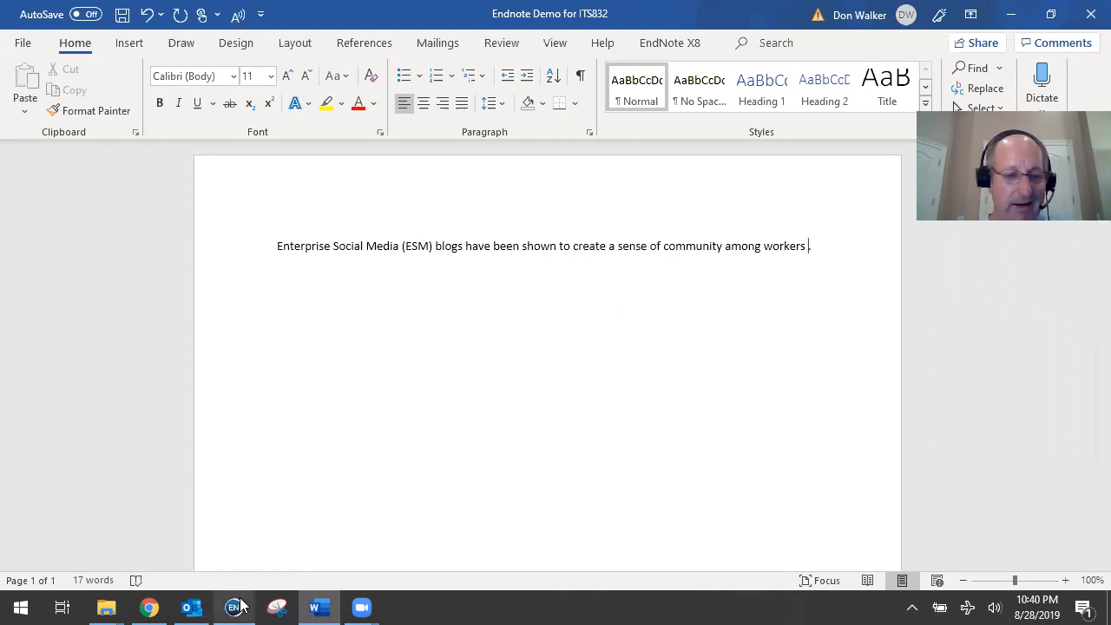
{"action": "key", "text": "alt+Tab"}
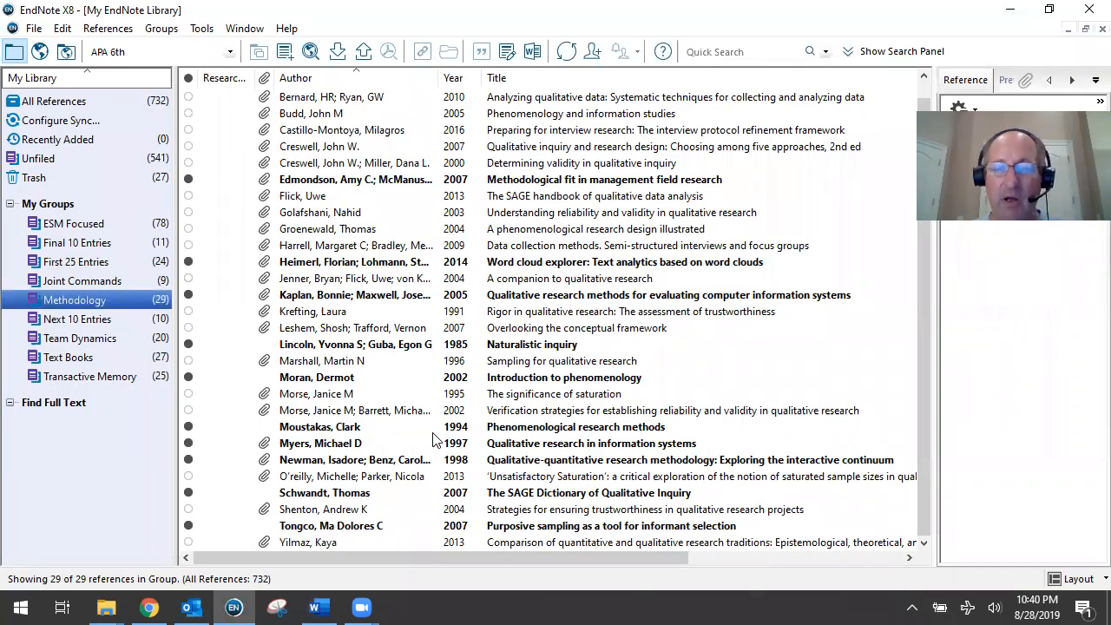
{"action": "scroll", "coordinate": [467, 379], "scroll_direction": "up", "scroll_amount": 1}
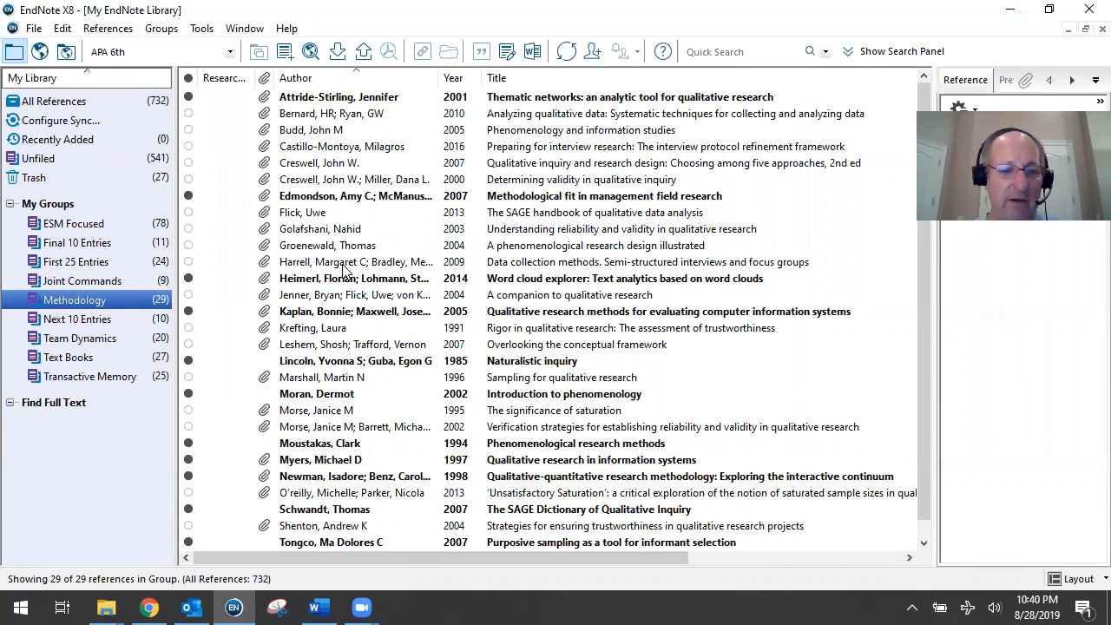
{"action": "left_click", "coordinate": [314, 607]}
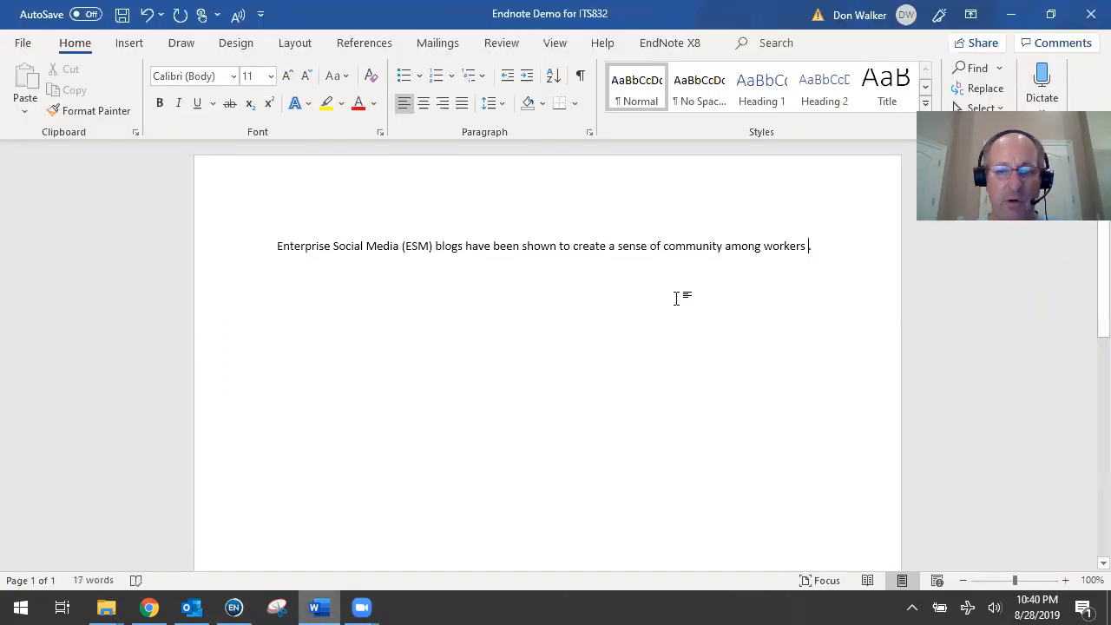
{"action": "left_click", "coordinate": [806, 248]}
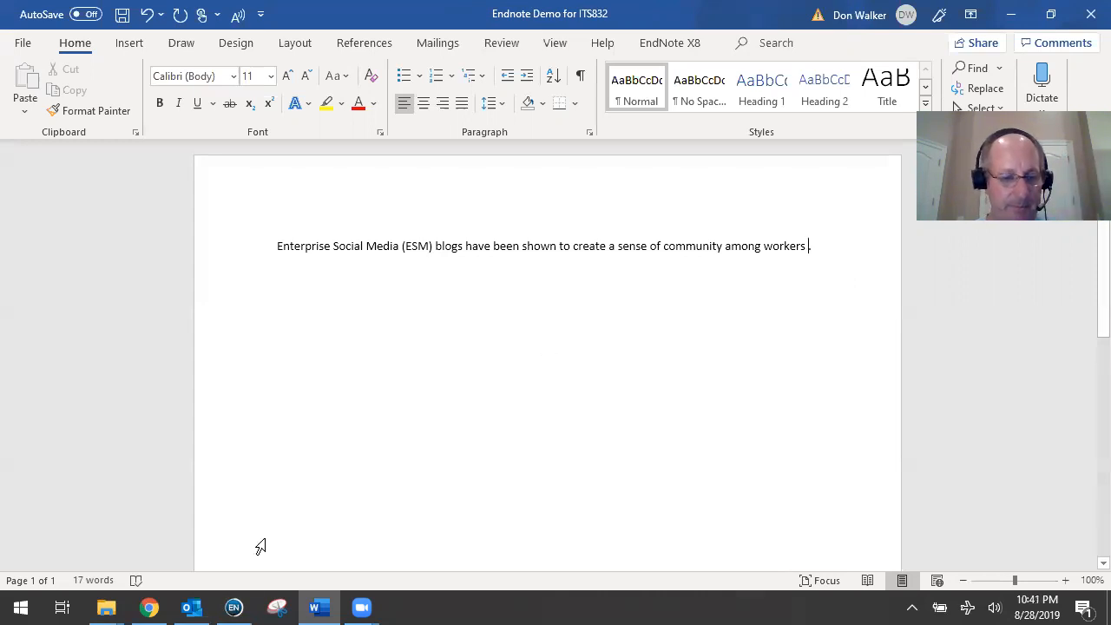
Switch to EndNote and search the ESM Focused group for "blog".
{"action": "left_click", "coordinate": [233, 607]}
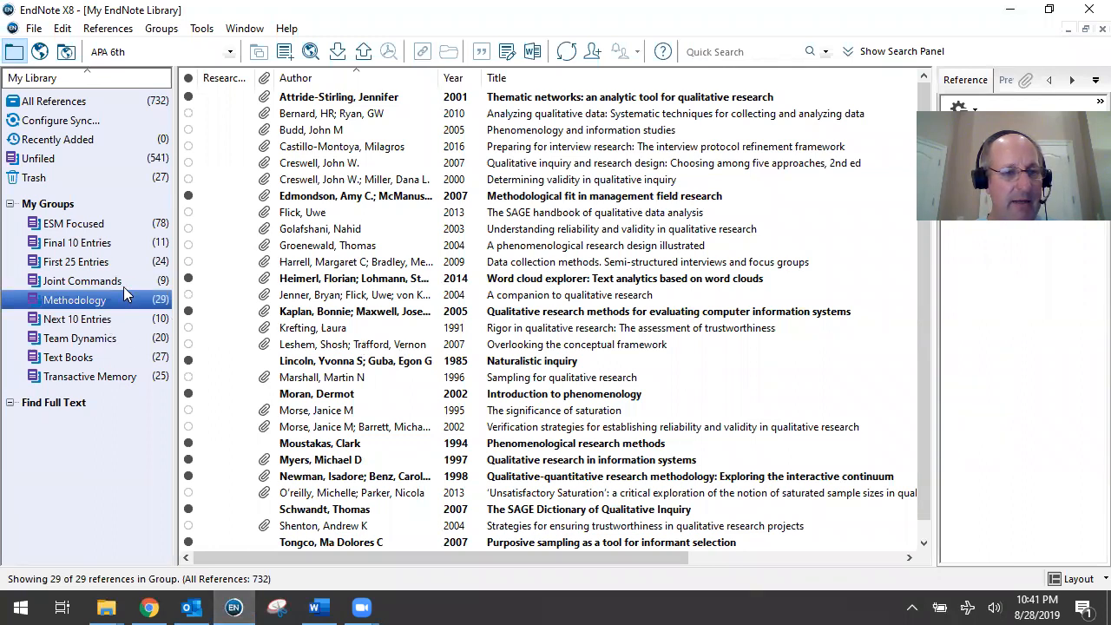
{"action": "left_click", "coordinate": [73, 224]}
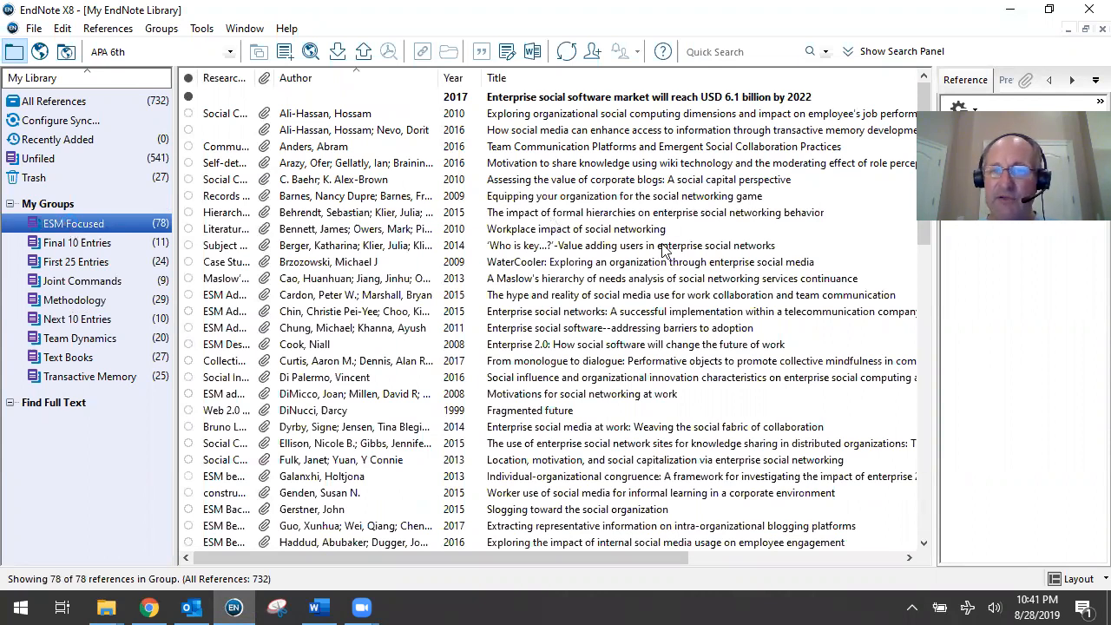
{"action": "left_click", "coordinate": [762, 53]}
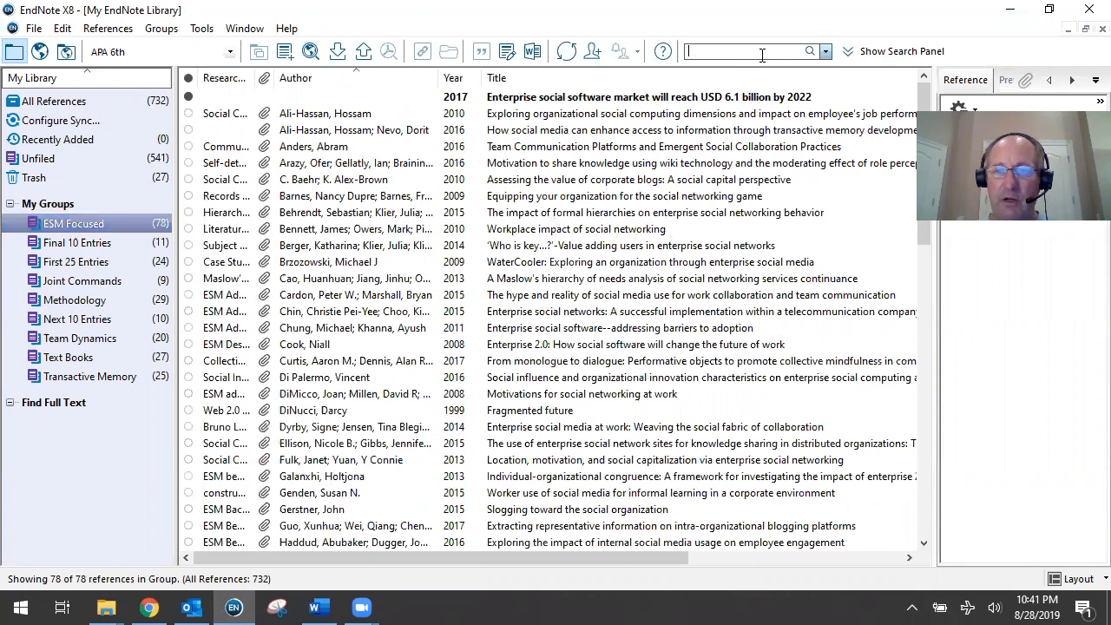
{"action": "type", "text": "blog"}
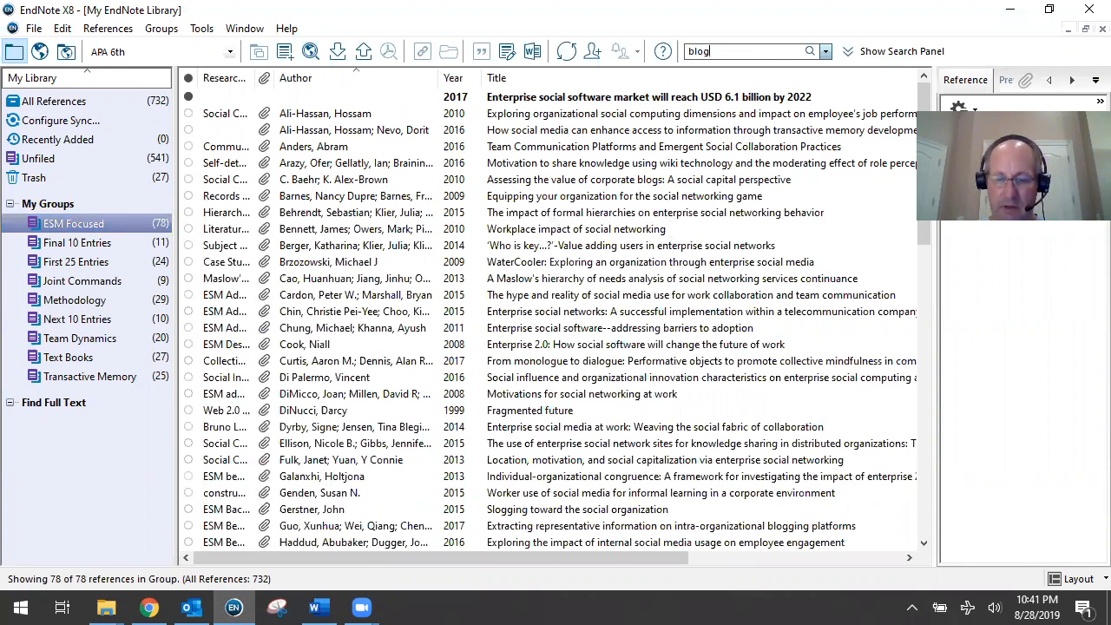
{"action": "key", "text": "Return"}
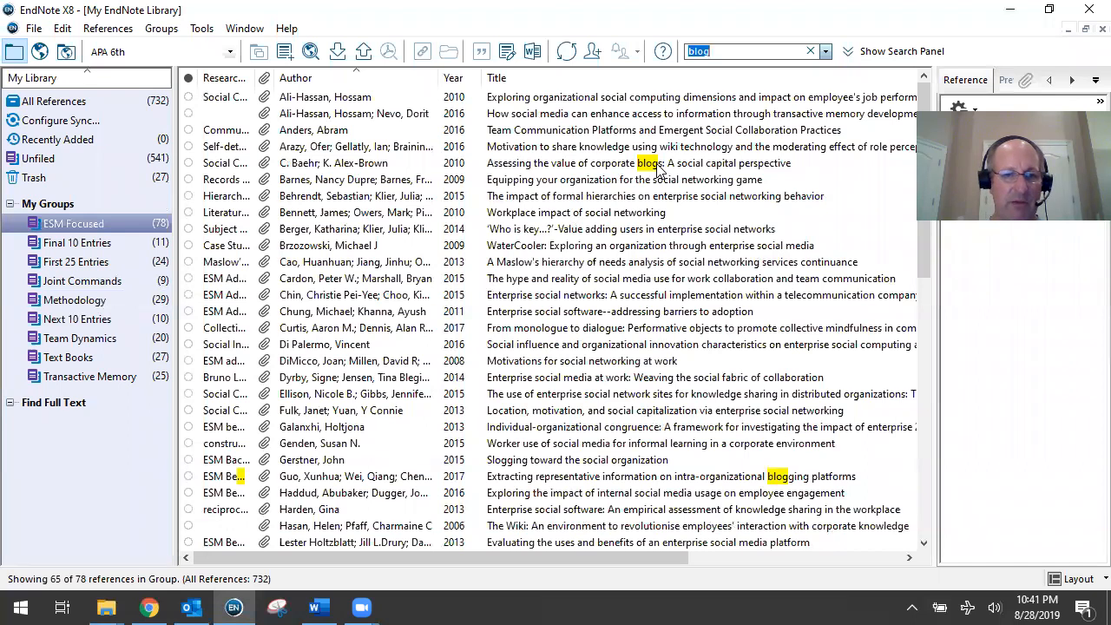
Open the reference "Assessing the value of corporate blogs: A social capital perspective", review its fields and view its attached PDF.
{"action": "left_click", "coordinate": [513, 167]}
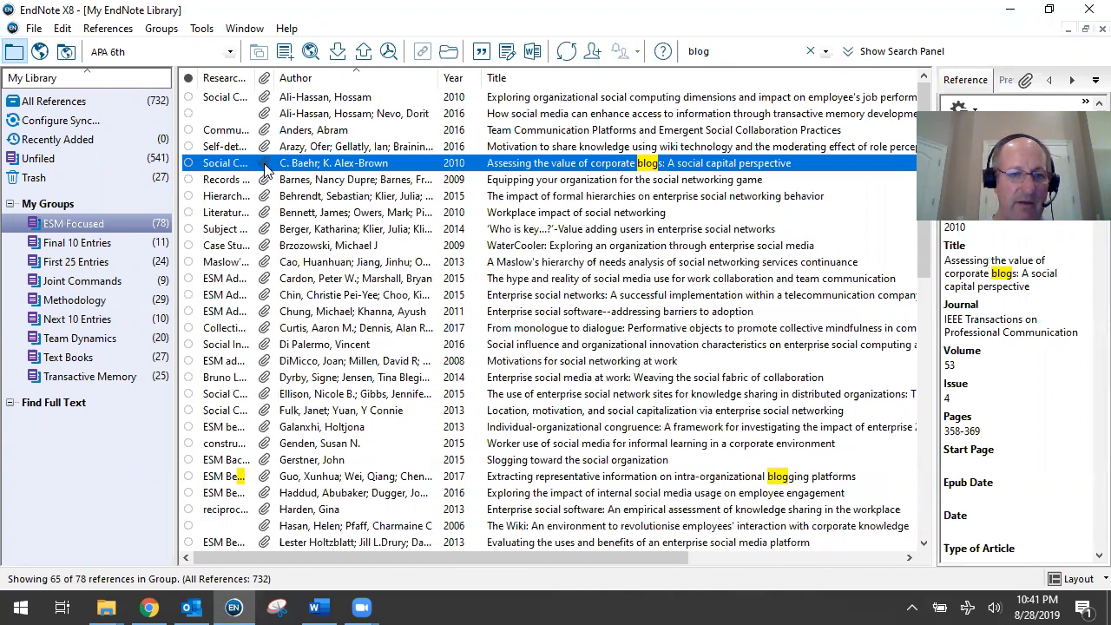
{"action": "double_click", "coordinate": [501, 169]}
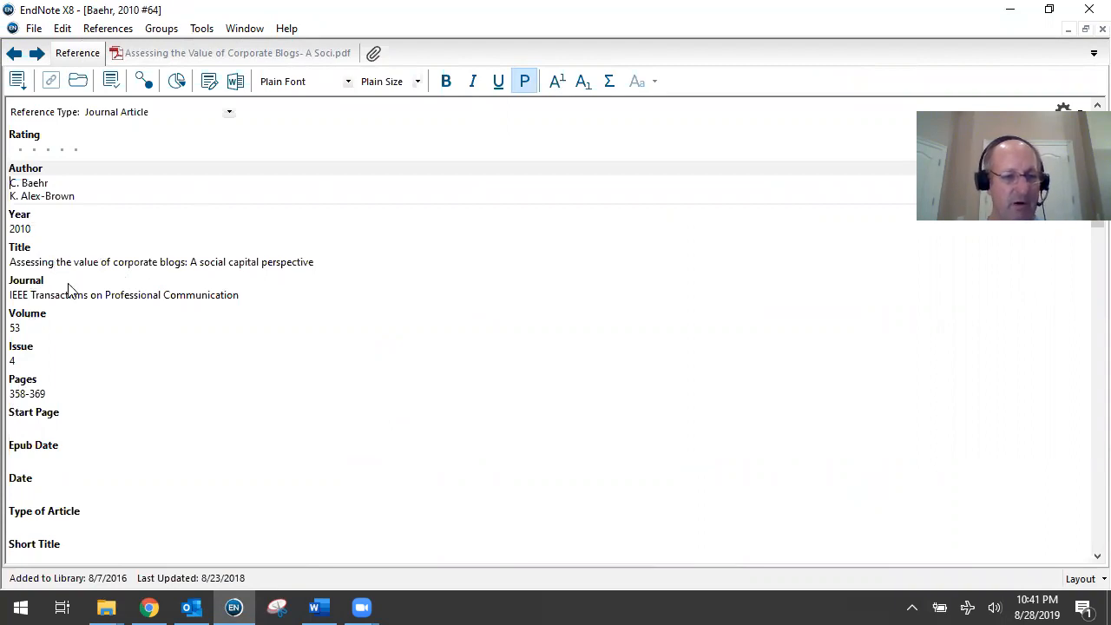
{"action": "scroll", "coordinate": [56, 411], "scroll_direction": "down", "scroll_amount": 6}
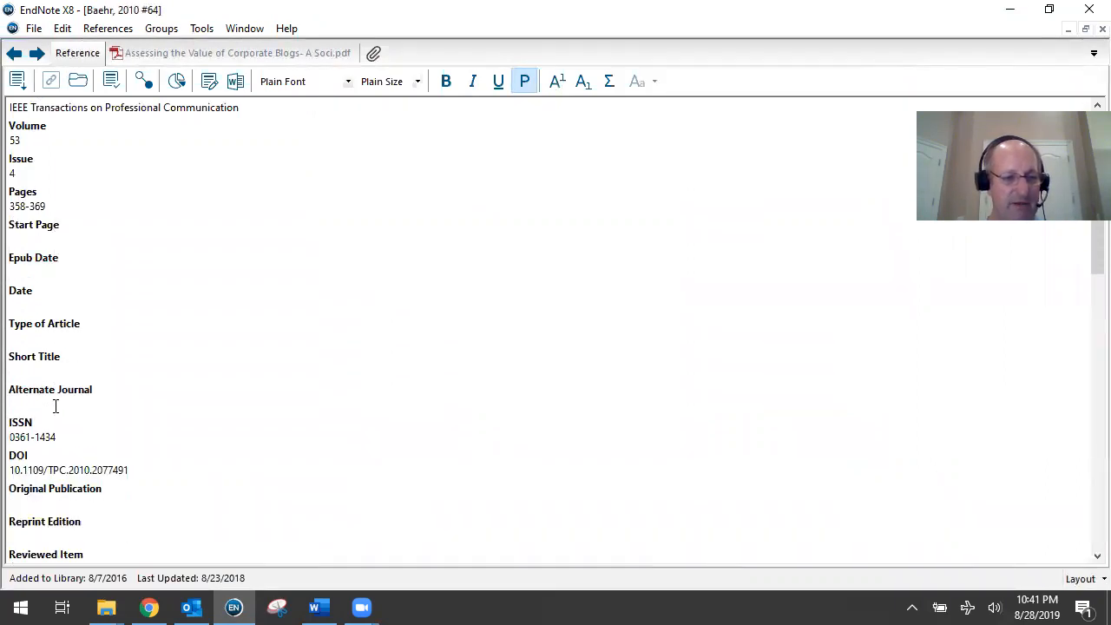
{"action": "scroll", "coordinate": [193, 369], "scroll_direction": "down", "scroll_amount": 3}
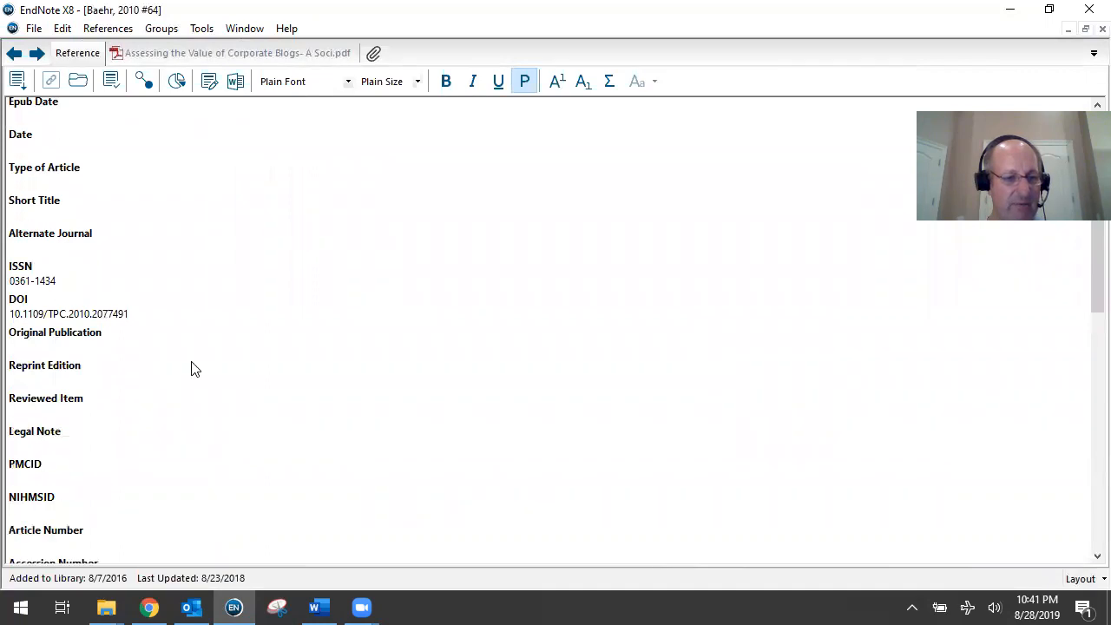
{"action": "scroll", "coordinate": [193, 369], "scroll_direction": "up", "scroll_amount": 9}
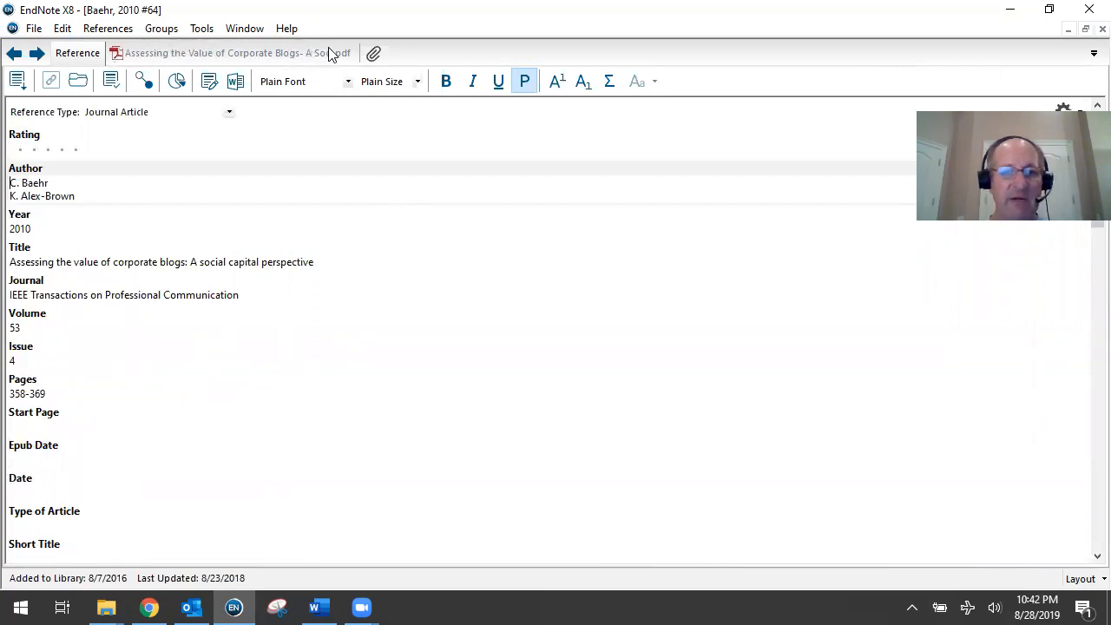
{"action": "left_click", "coordinate": [304, 59]}
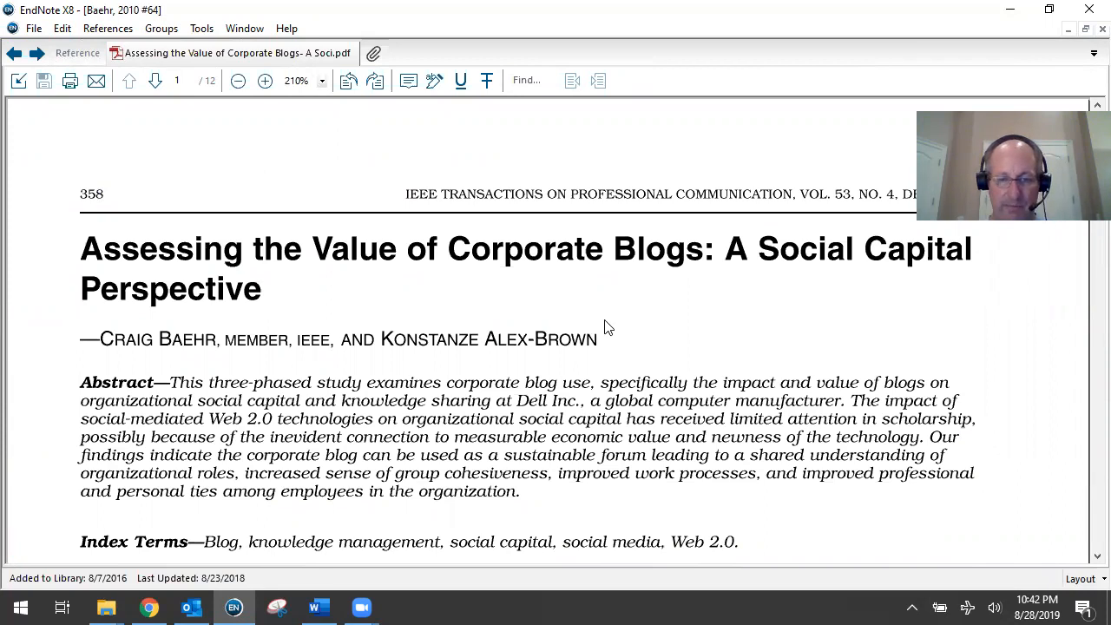
Read the abstract of the corporate blogs PDF and compare it with the phrase "sense of community" in the Word sentence.
{"action": "scroll", "coordinate": [607, 327], "scroll_direction": "down", "scroll_amount": 1}
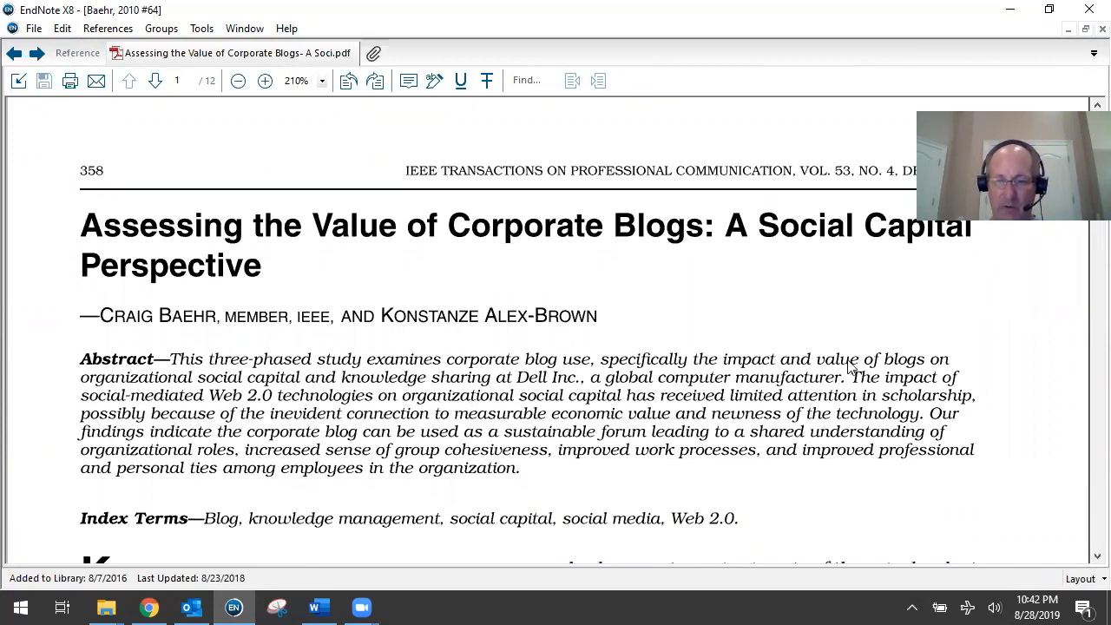
{"action": "scroll", "coordinate": [849, 425], "scroll_direction": "down", "scroll_amount": 1}
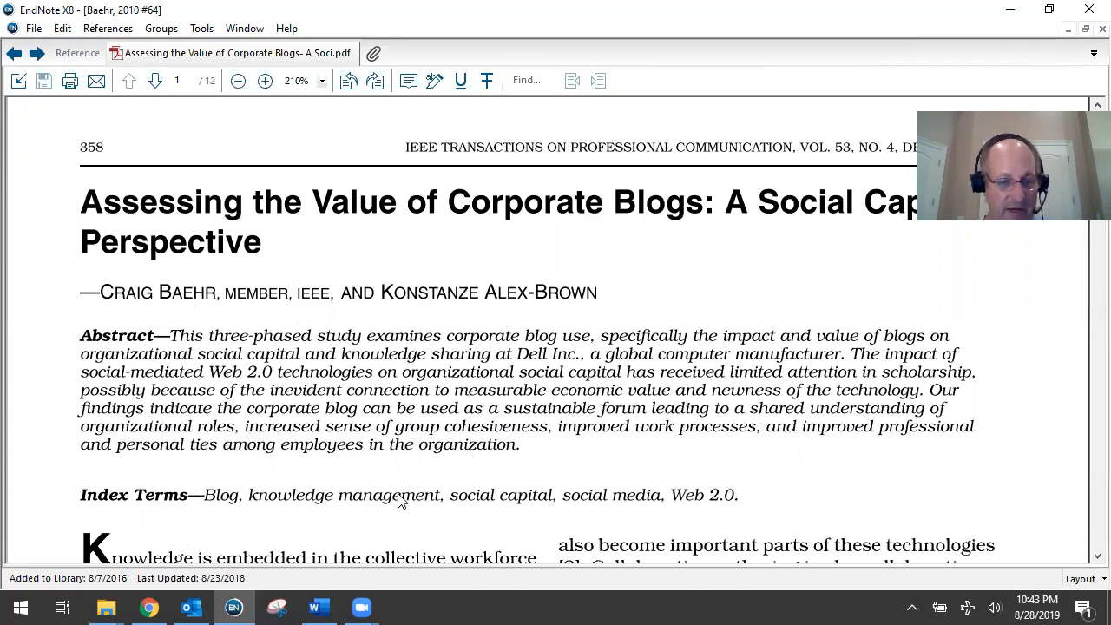
{"action": "left_click", "coordinate": [320, 606]}
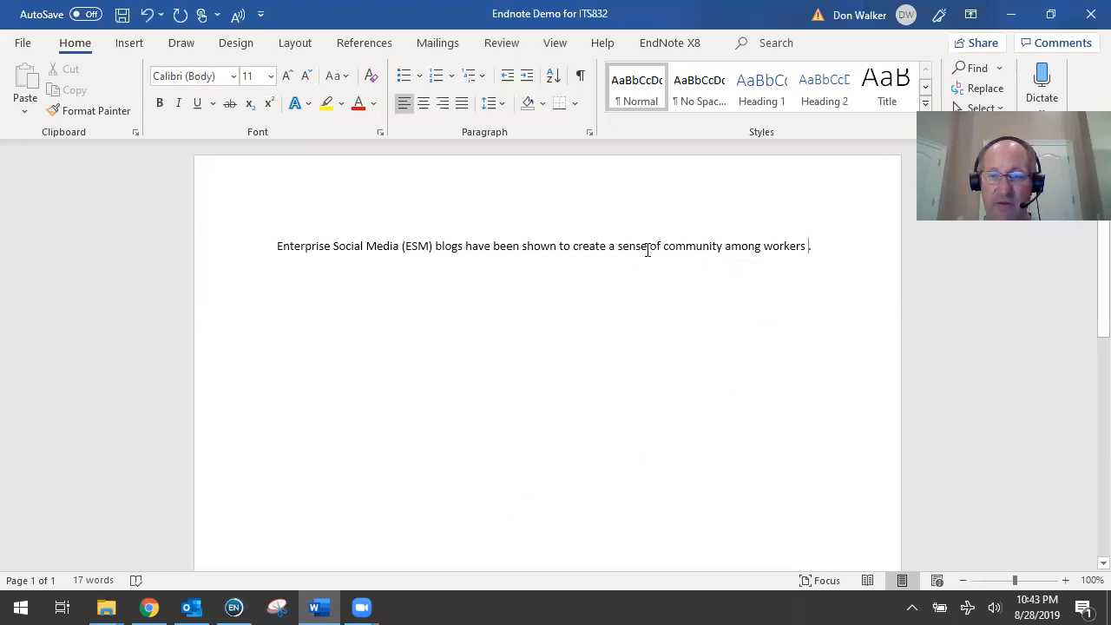
{"action": "left_click_drag", "start_coordinate": [621, 248], "coordinate": [699, 246]}
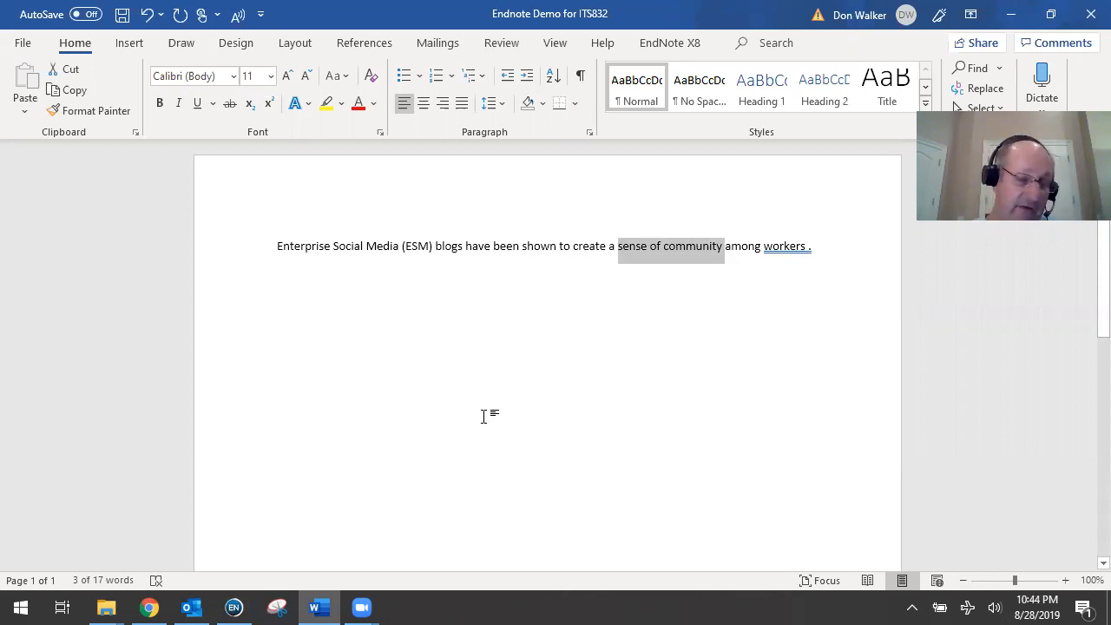
Return to EndNote and highlight the abstract's final sentence, starting "Our findings indicate the corporate blog", in the attached PDF.
{"action": "left_click", "coordinate": [234, 607]}
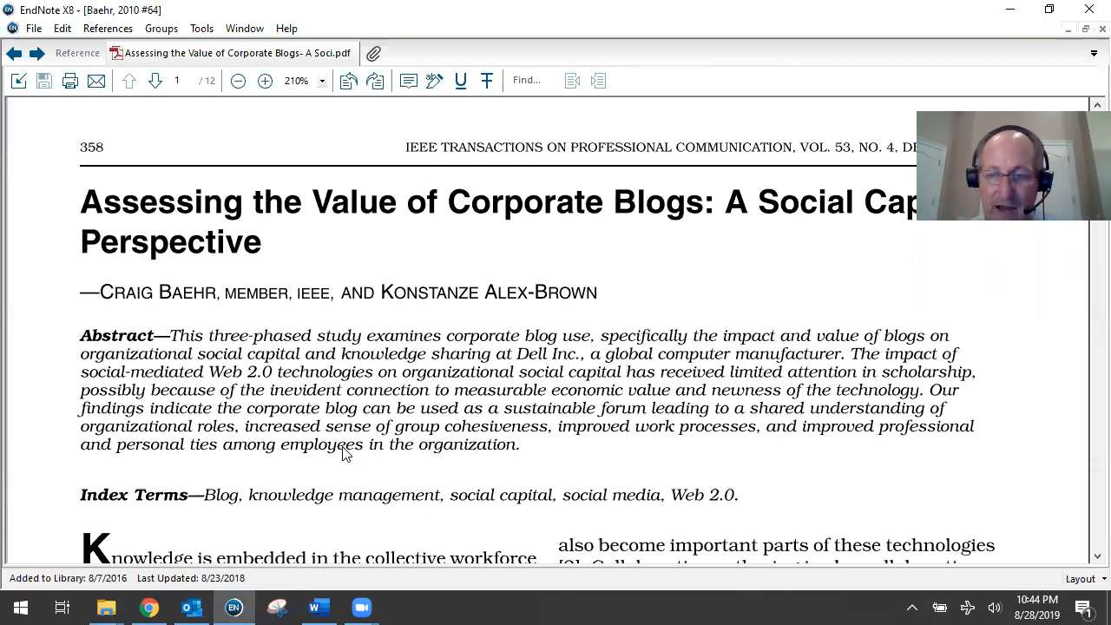
{"action": "left_click_drag", "start_coordinate": [930, 392], "coordinate": [534, 461]}
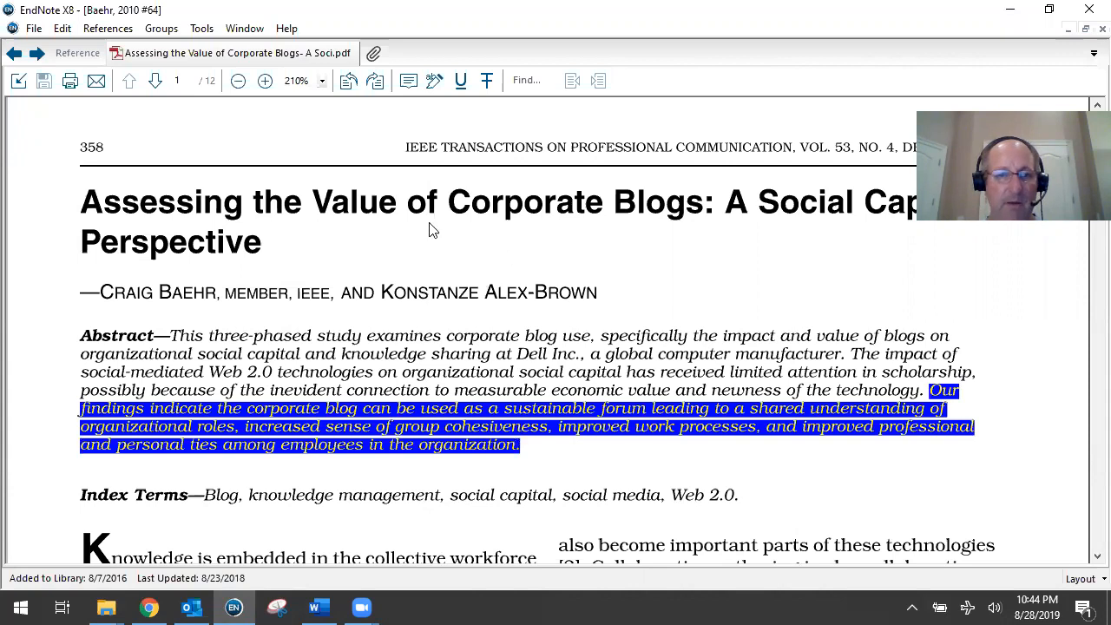
{"action": "left_click", "coordinate": [434, 80]}
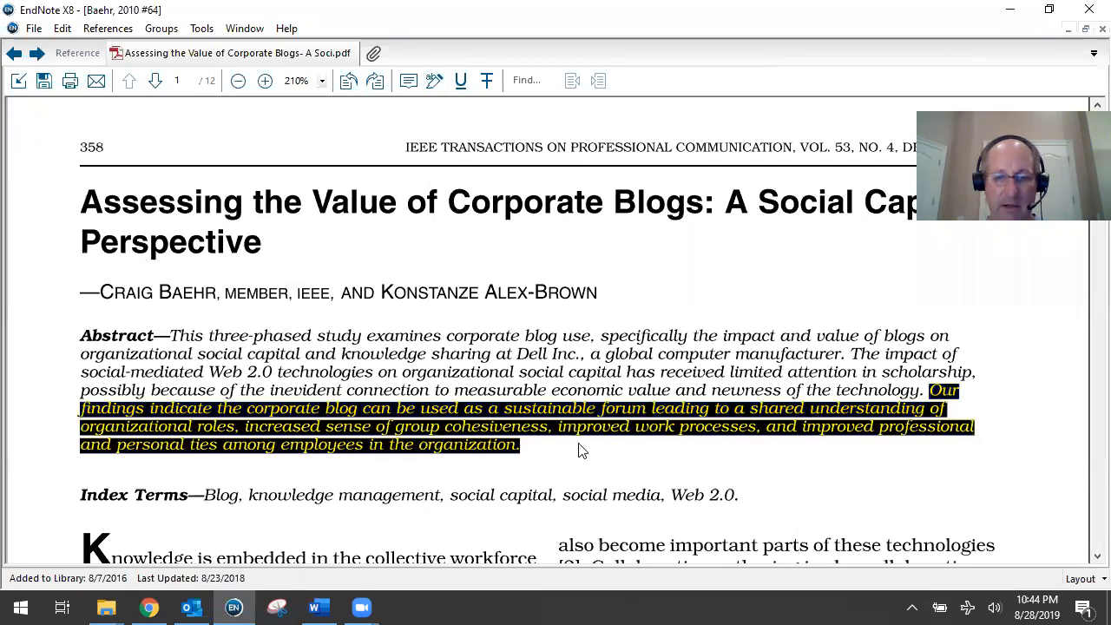
{"action": "left_click", "coordinate": [721, 460]}
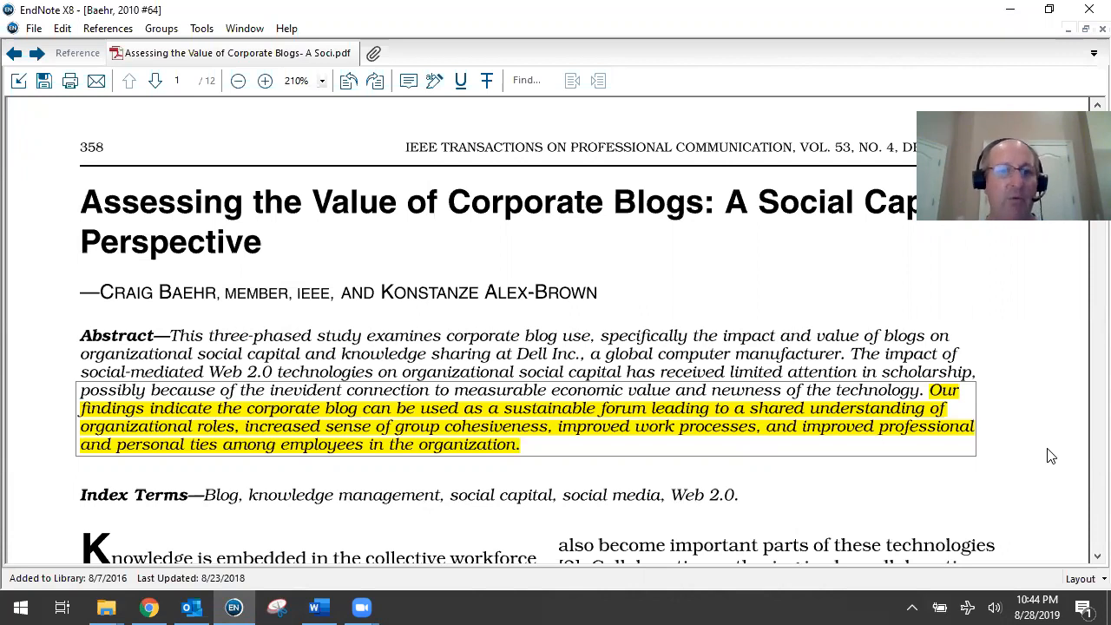
Place the insertion point before the closing period in Word, and return to the EndNote library without saving the PDF changes.
{"action": "left_click", "coordinate": [317, 606]}
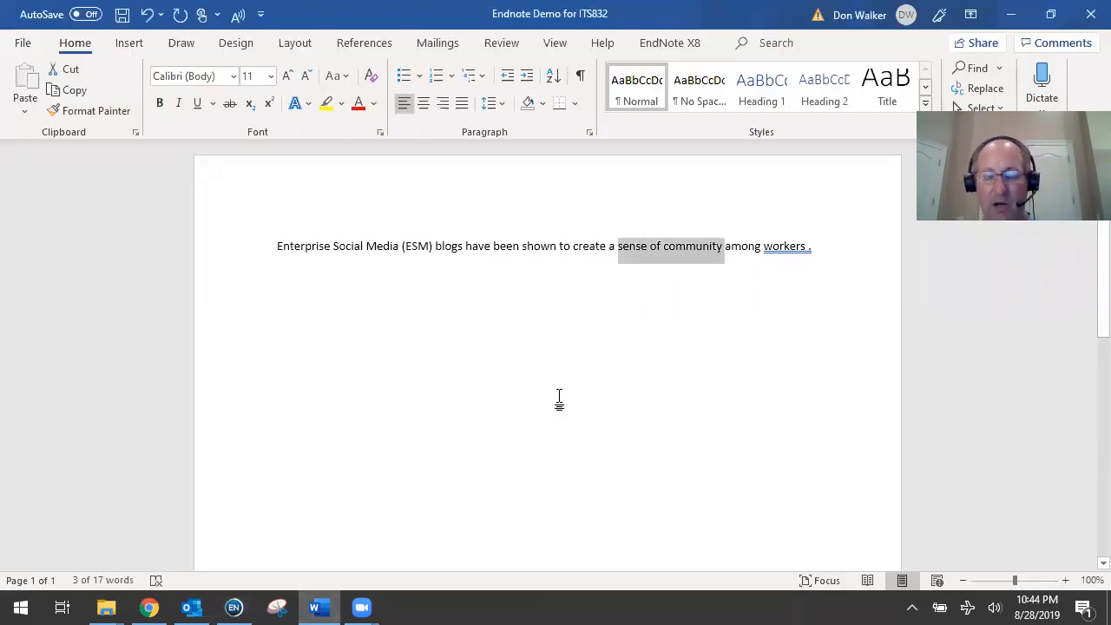
{"action": "left_click", "coordinate": [823, 342]}
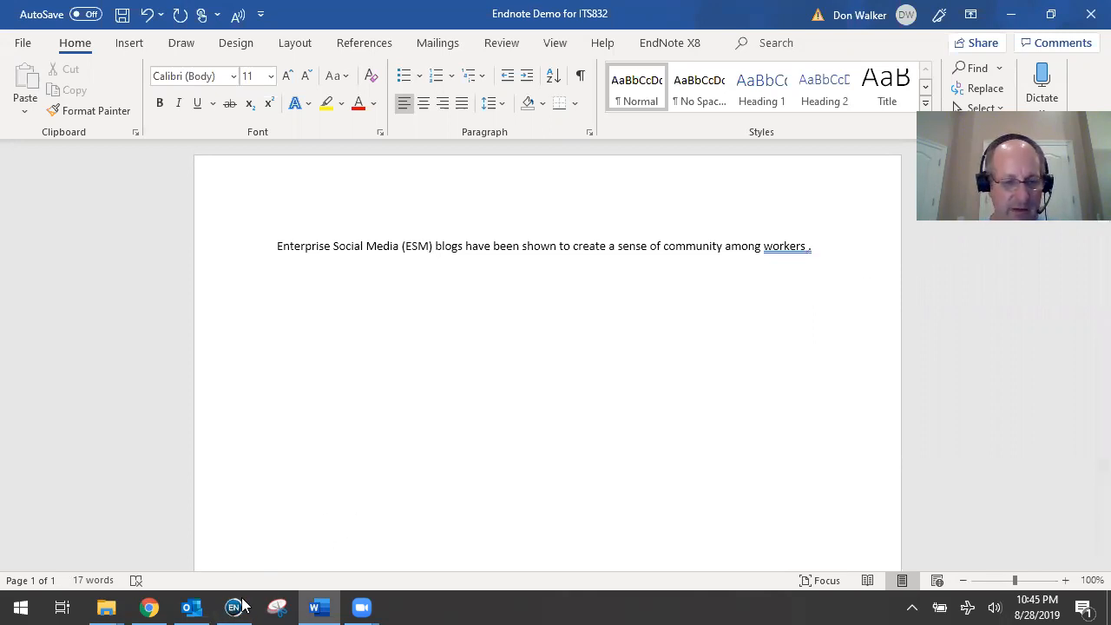
{"action": "mouse_move", "coordinate": [236, 605]}
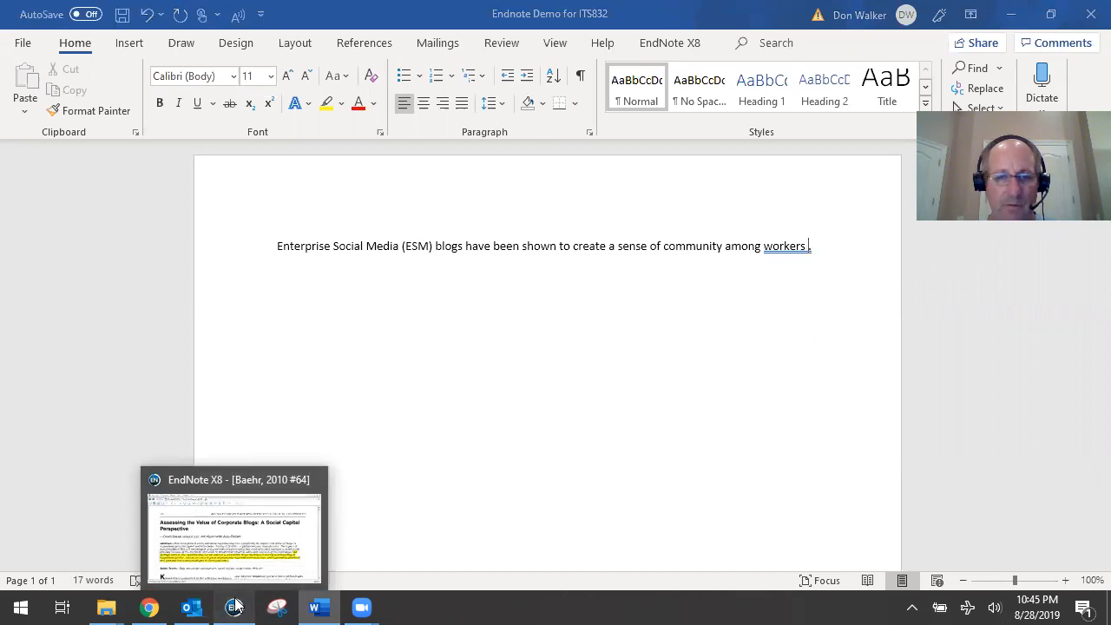
{"action": "left_click", "coordinate": [235, 605]}
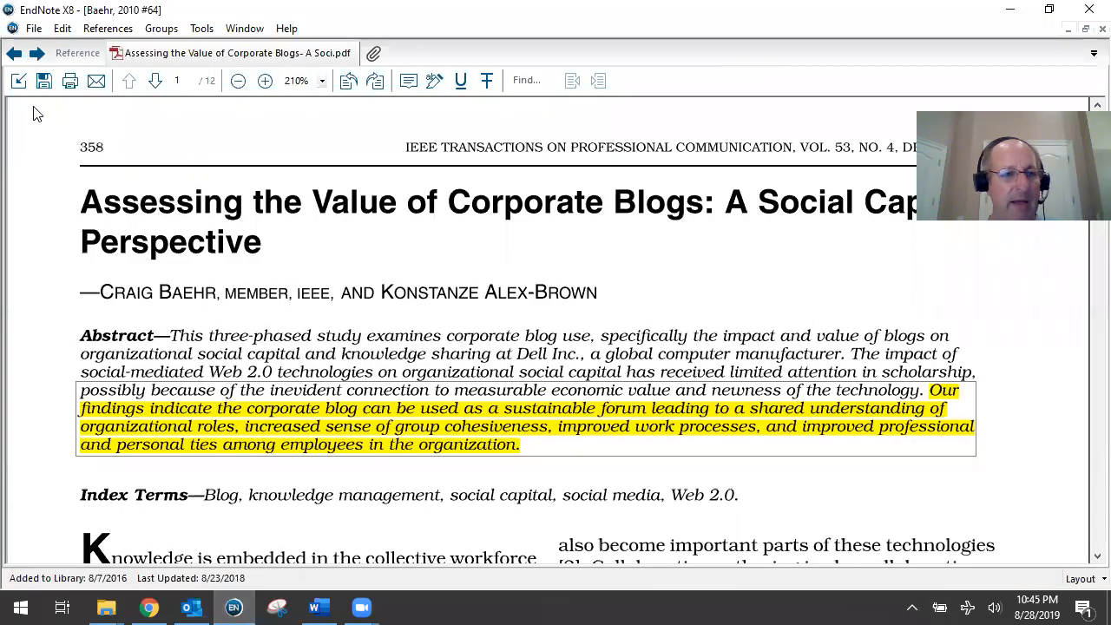
{"action": "left_click", "coordinate": [19, 81]}
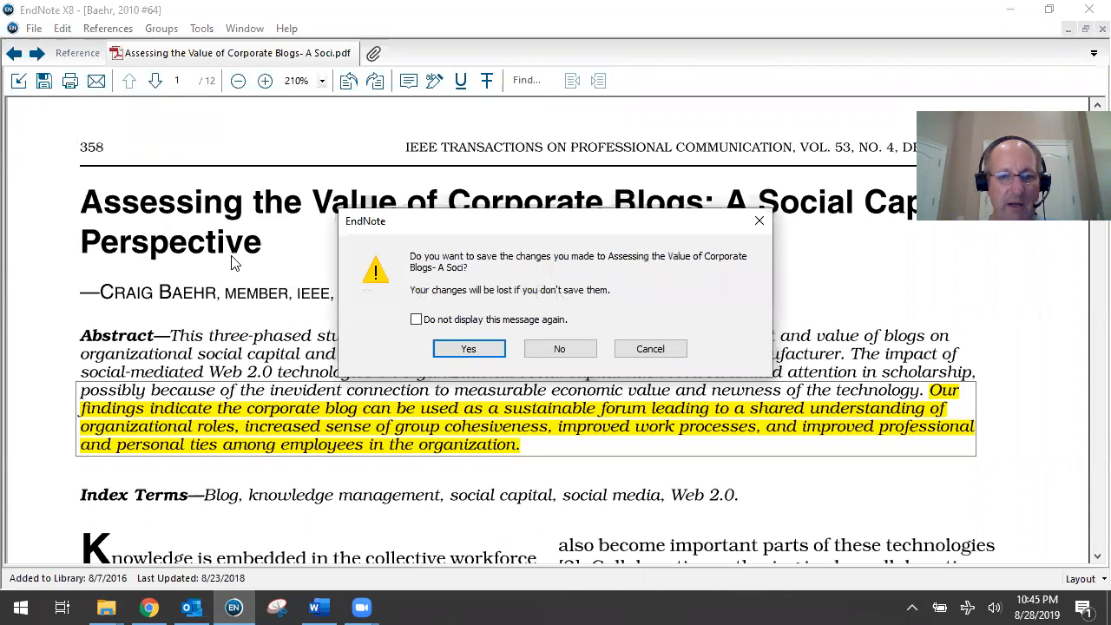
{"action": "left_click", "coordinate": [536, 352]}
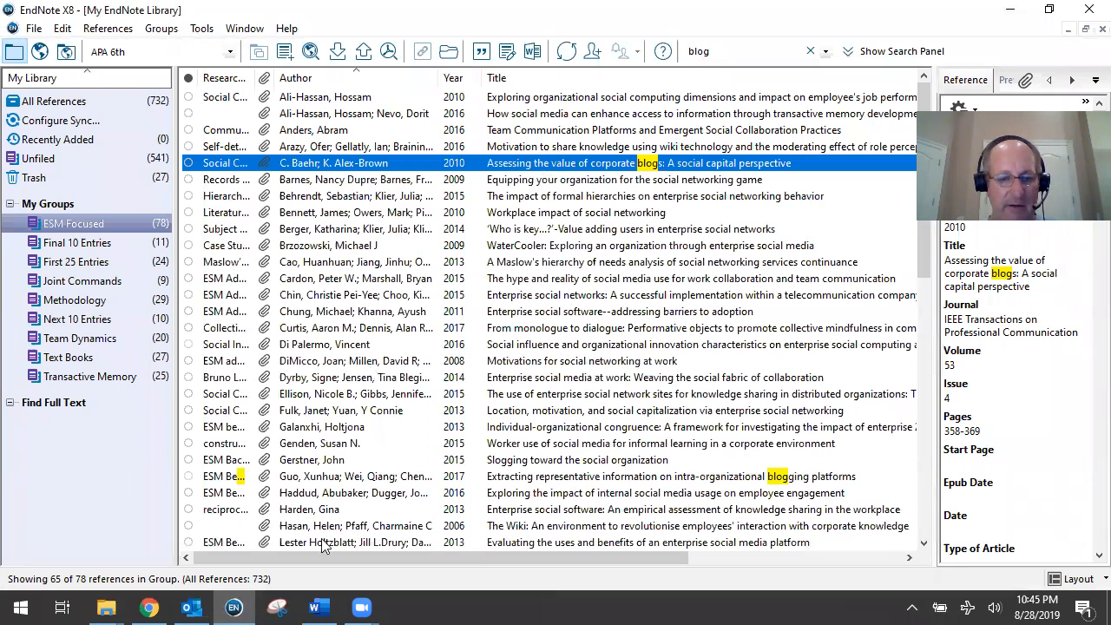
Switch to Word and insert the selected EndNote reference as an APA 6th citation before the sentence's closing period.
{"action": "left_click", "coordinate": [319, 607]}
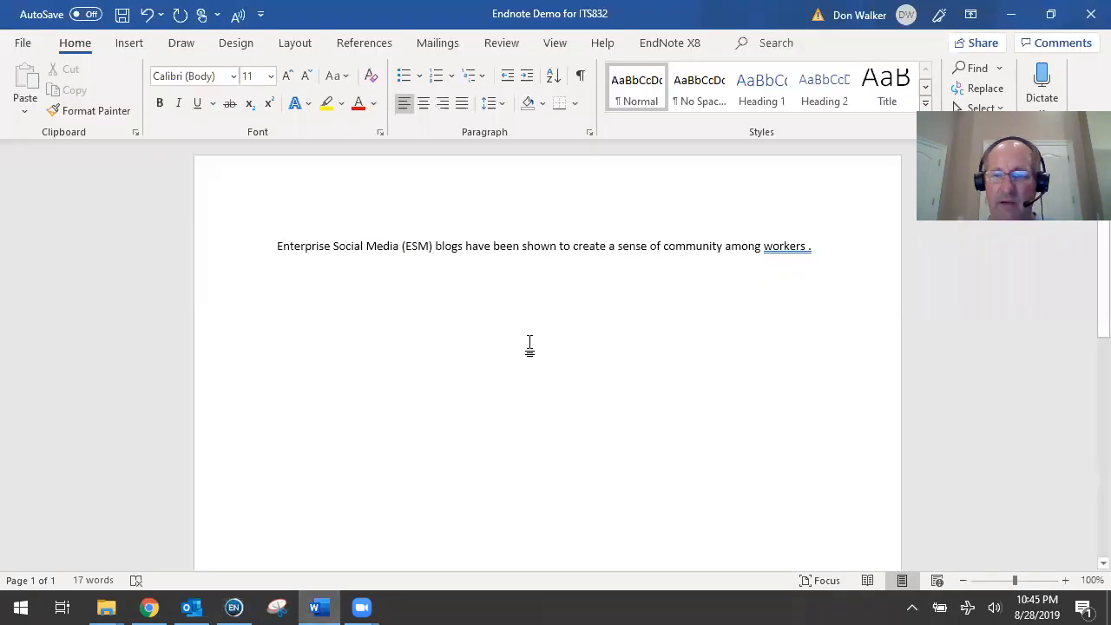
{"action": "left_click", "coordinate": [661, 45]}
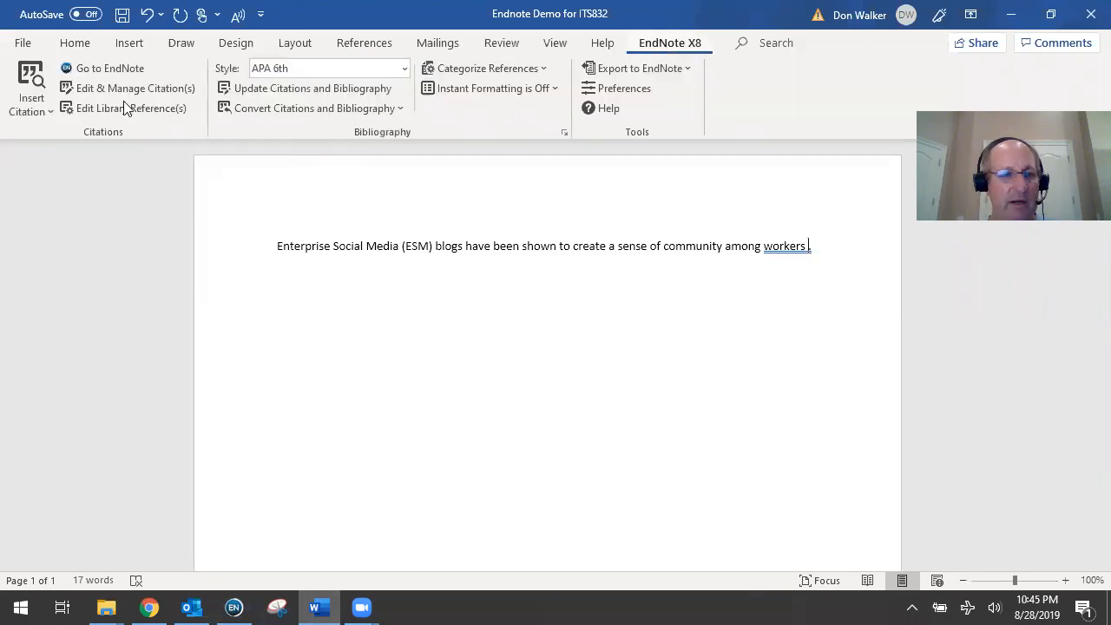
{"action": "left_click", "coordinate": [49, 109]}
{"action": "left_click", "coordinate": [281, 409]}
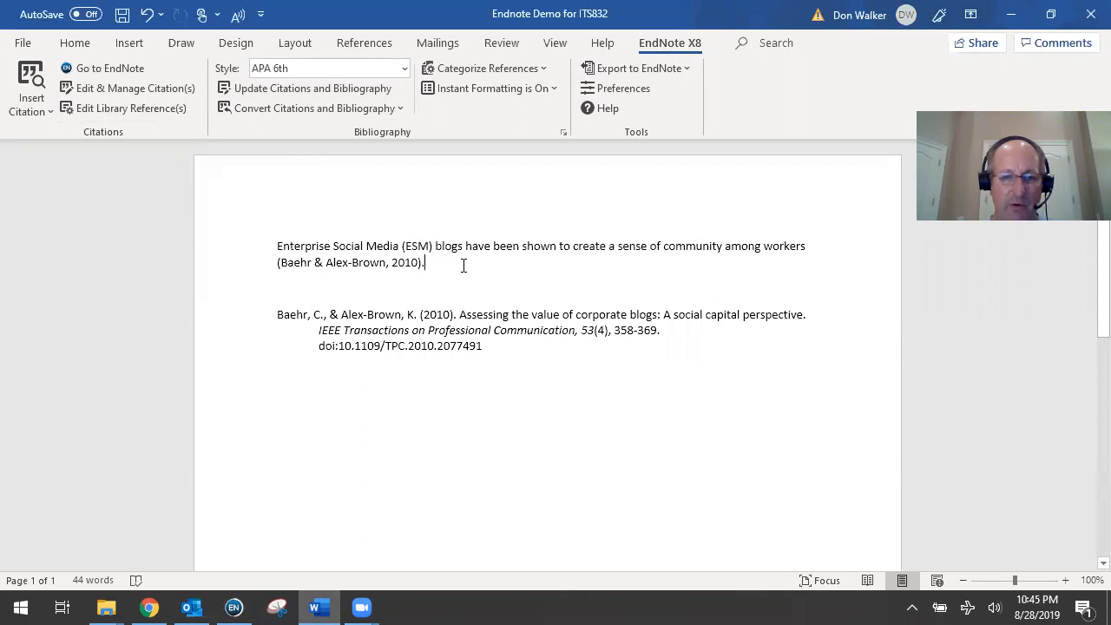
Add a centered "References" heading between the cited sentence and the bibliography entry.
{"action": "key", "text": "Return"}
{"action": "key", "text": "Return"}
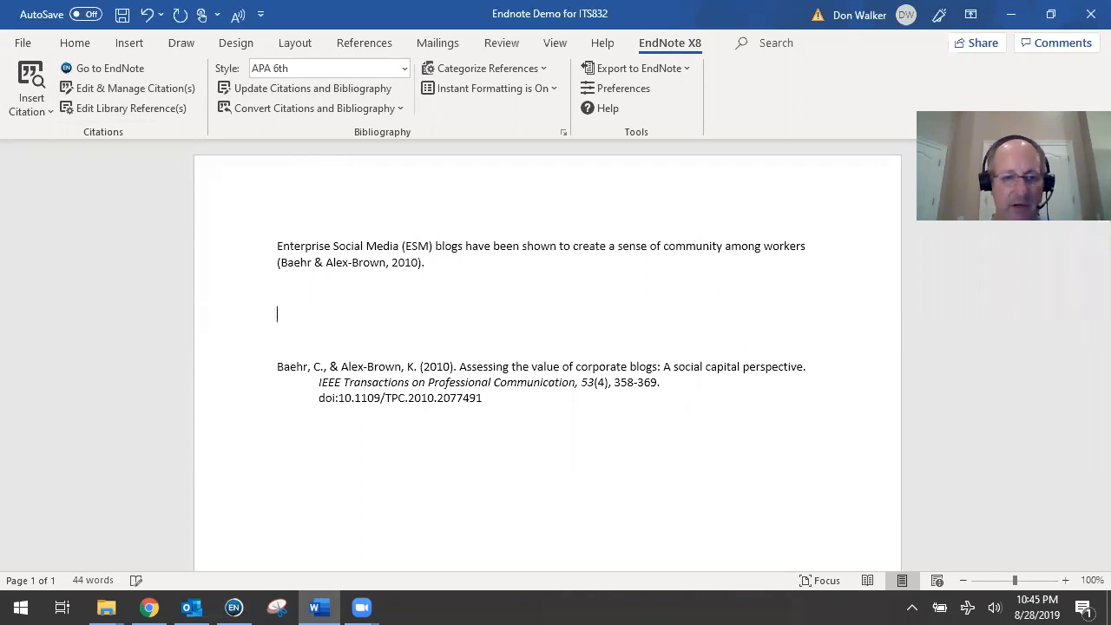
{"action": "left_click", "coordinate": [82, 48]}
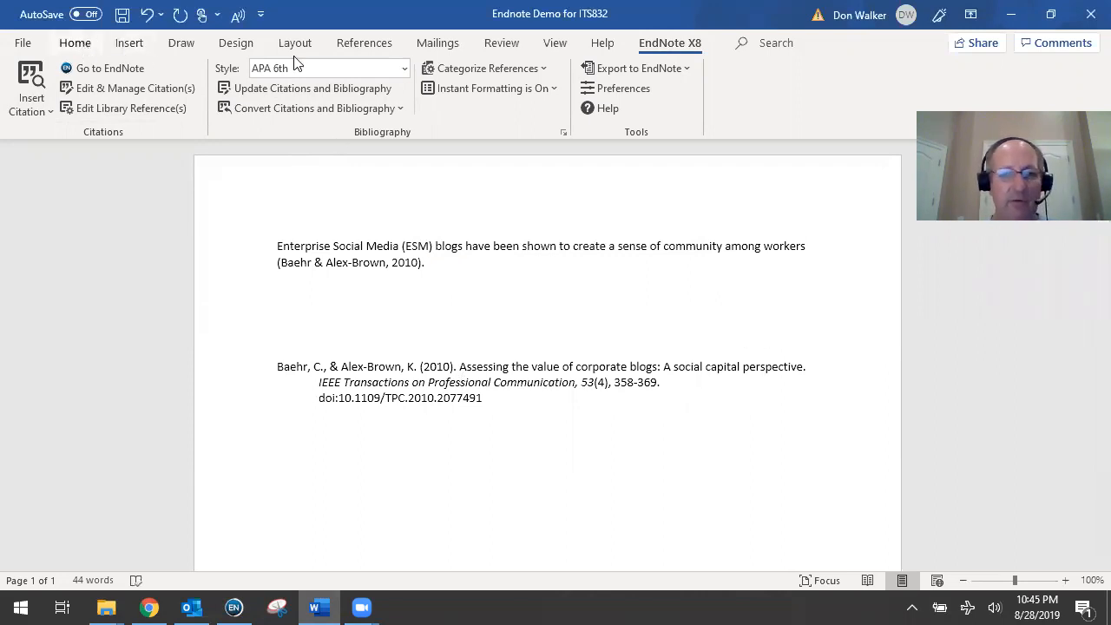
{"action": "left_click", "coordinate": [425, 106]}
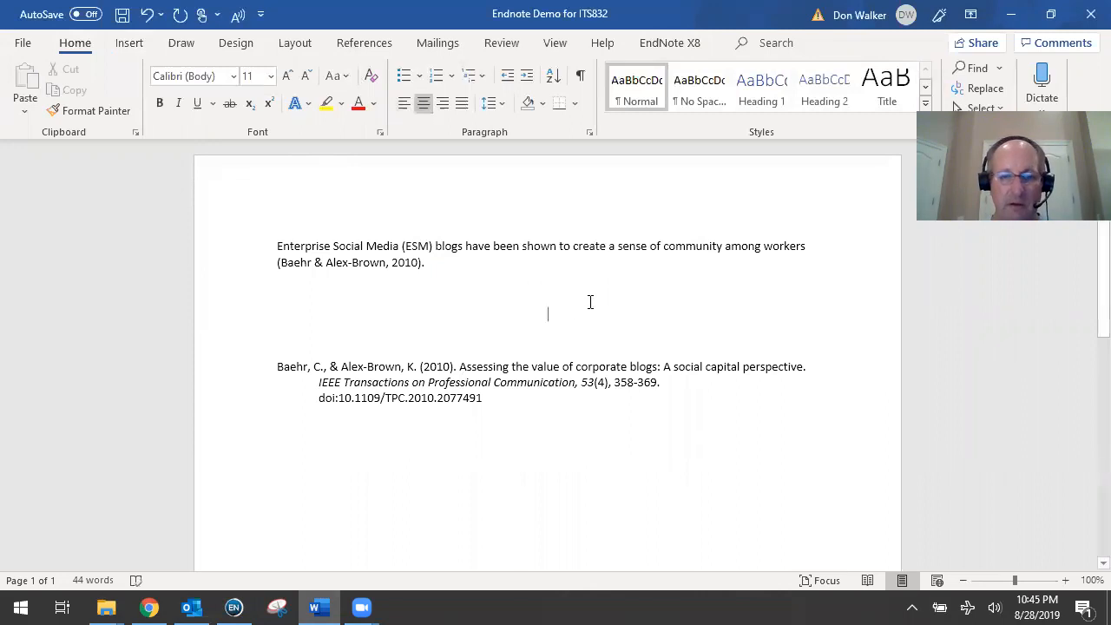
{"action": "type", "text": "Ref"}
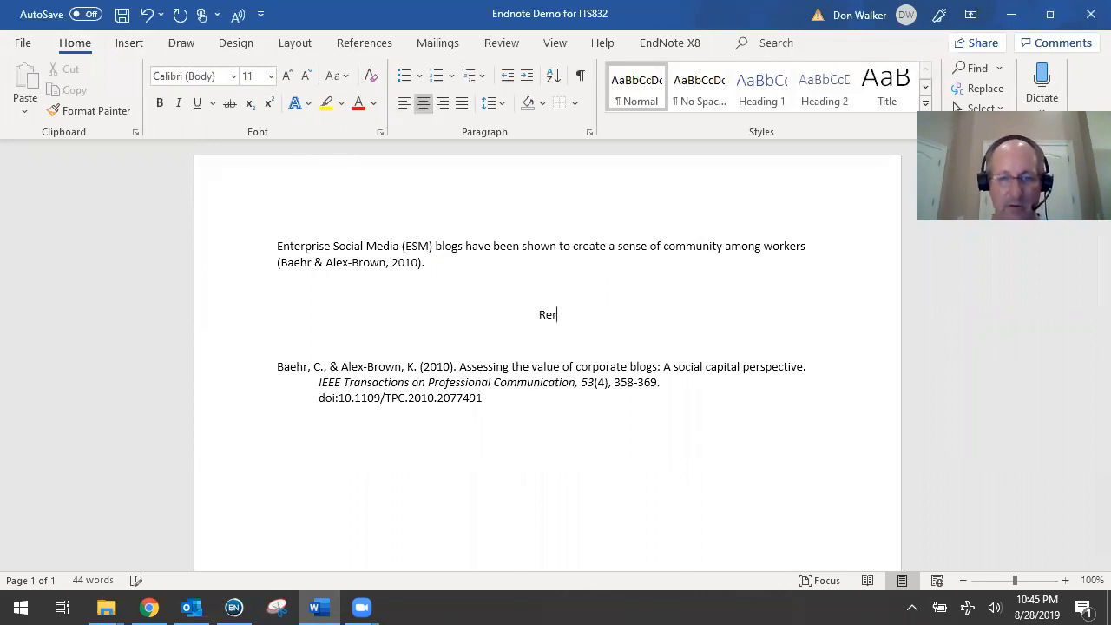
{"action": "type", "text": "erences"}
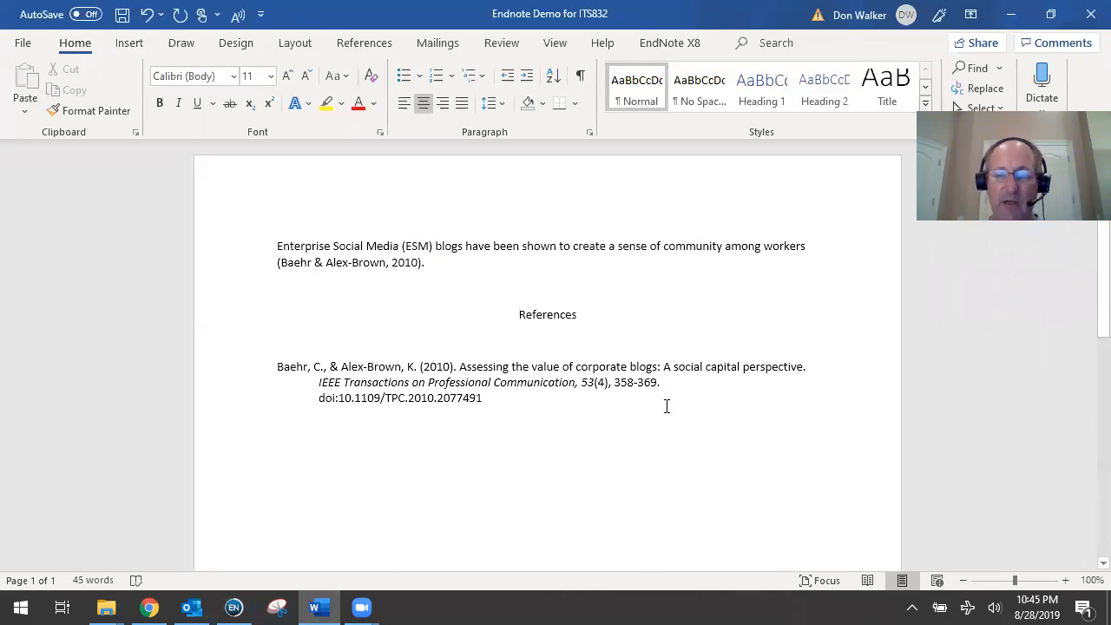
Leave the insertion point after the cited sentence and reopen the corporate blogs reference from the EndNote library.
{"action": "left_click", "coordinate": [469, 265]}
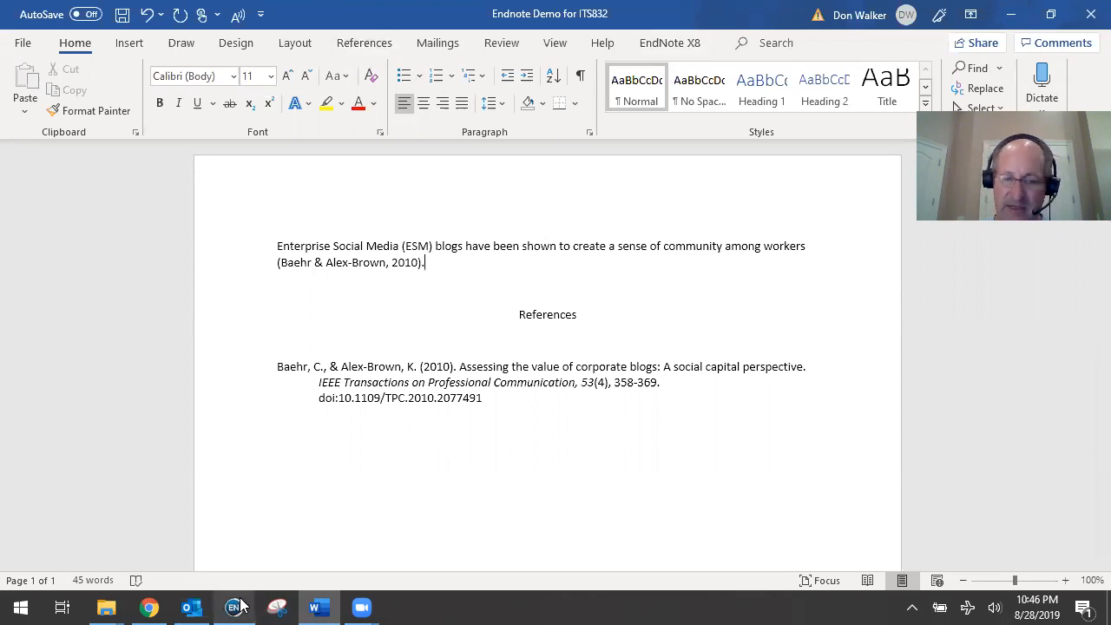
{"action": "mouse_move", "coordinate": [238, 604]}
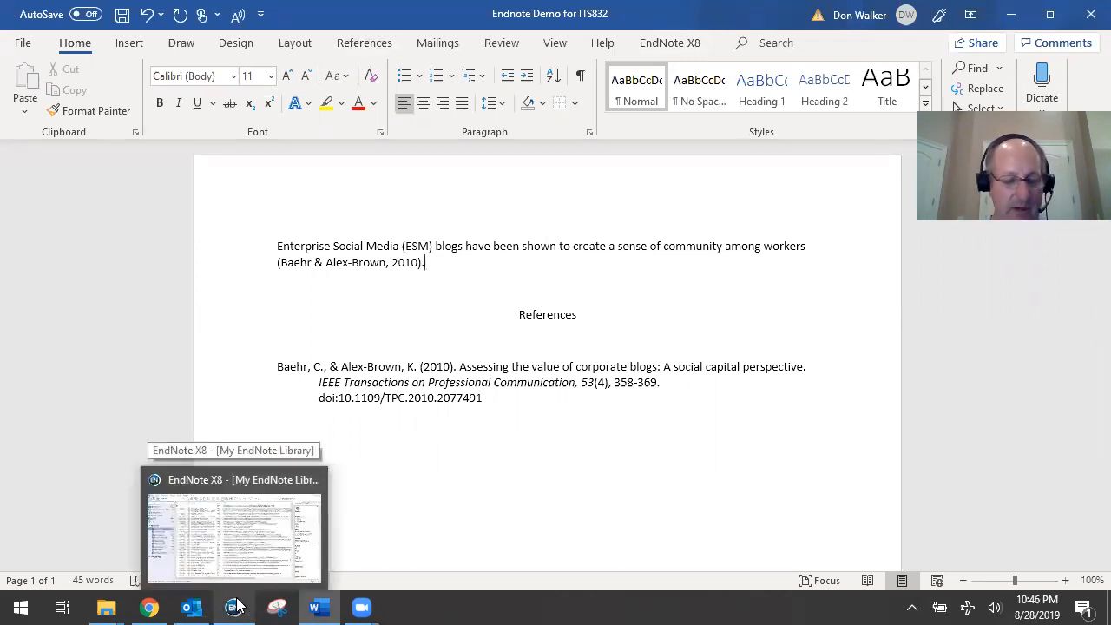
{"action": "left_click", "coordinate": [238, 606]}
{"action": "left_click", "coordinate": [543, 183]}
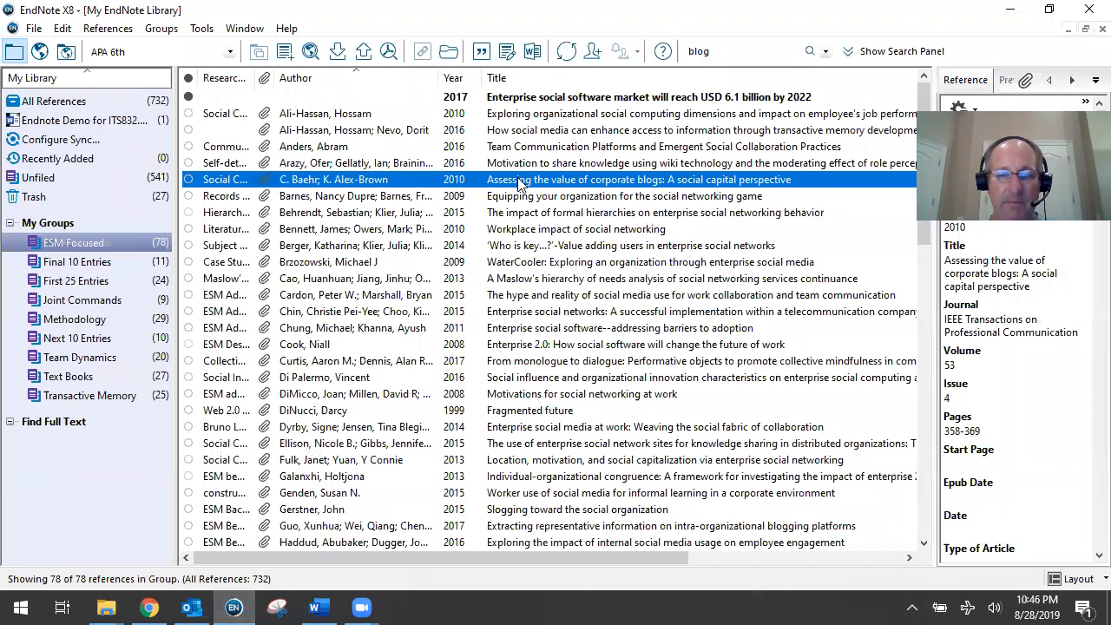
{"action": "double_click", "coordinate": [518, 182]}
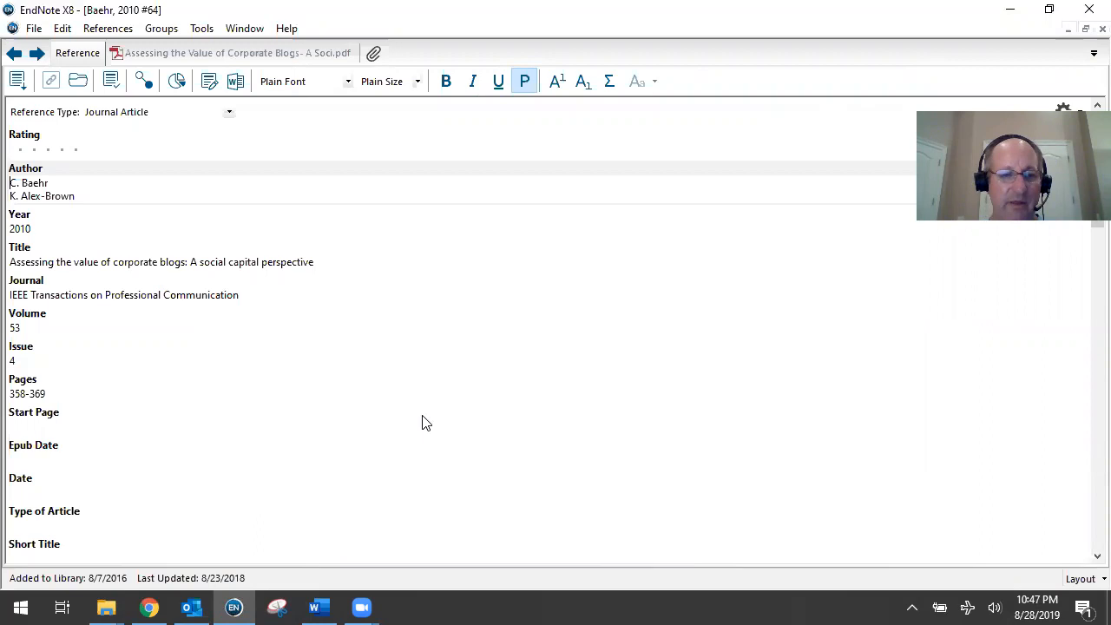
{"action": "left_click", "coordinate": [317, 607]}
{"action": "left_click", "coordinate": [234, 607]}
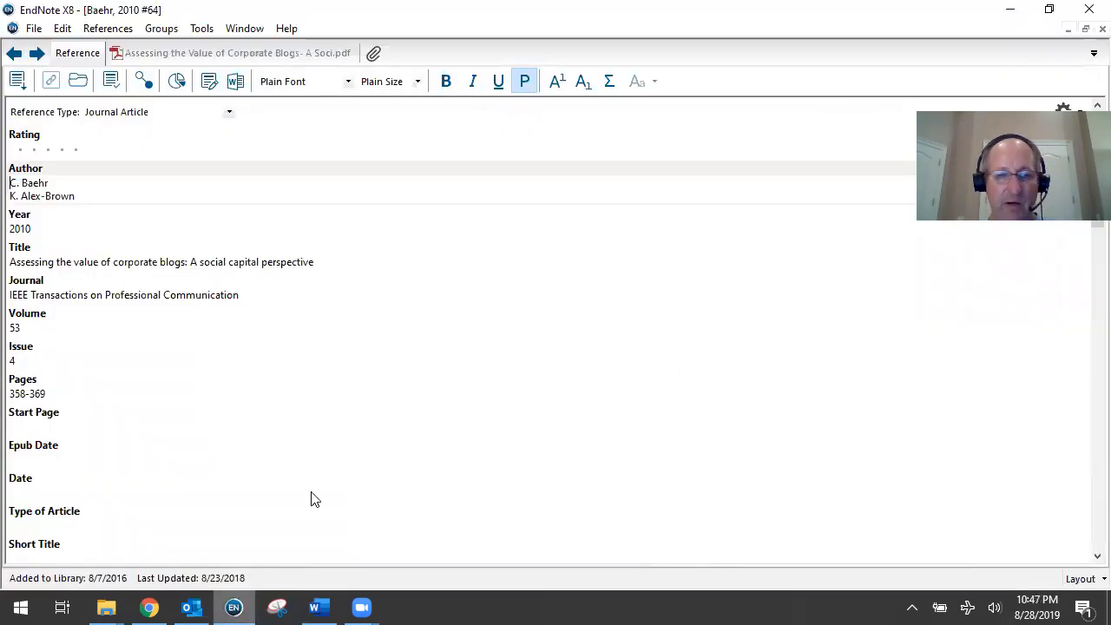
View the reference's attached PDF and select the abstract's final sentence, starting "Our findings indicate the corporate blog".
{"action": "left_click", "coordinate": [286, 55]}
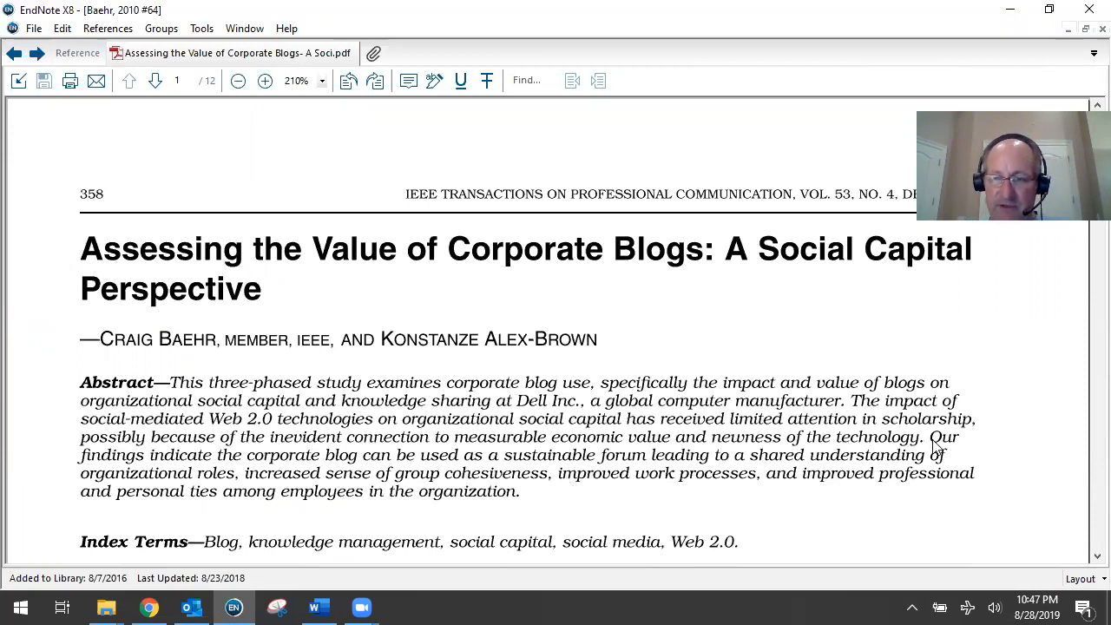
{"action": "left_click_drag", "start_coordinate": [931, 439], "coordinate": [903, 486]}
{"action": "left_click_drag", "start_coordinate": [568, 509], "coordinate": [537, 509]}
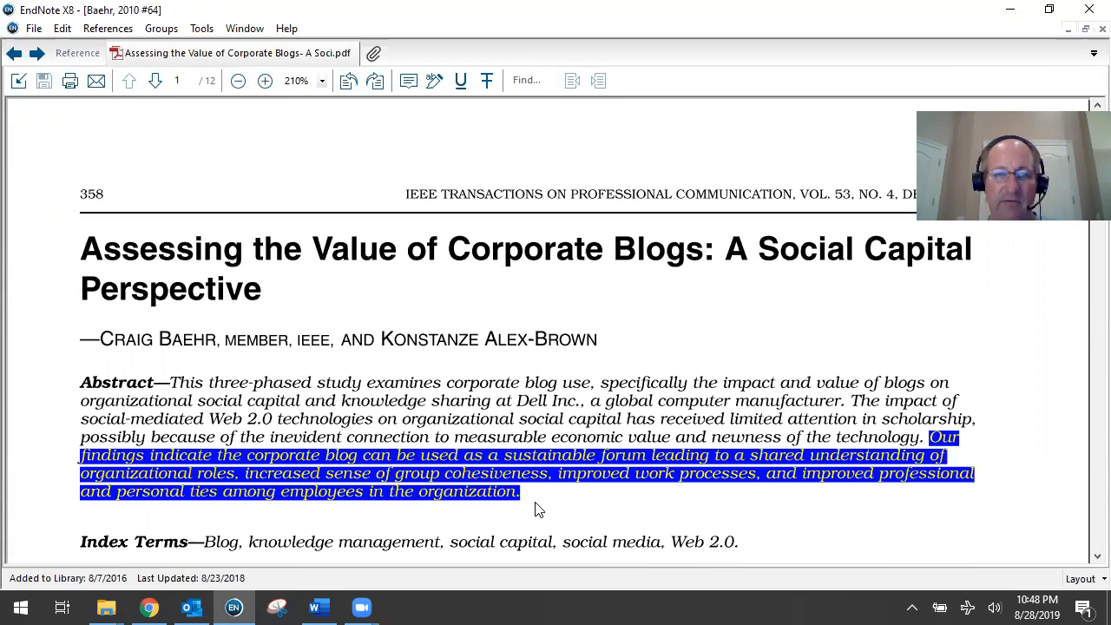
Switch to Word and write "Why are corporate blogs valuable?" as a separate paragraph between the cited sentence and the References heading.
{"action": "left_click", "coordinate": [192, 607]}
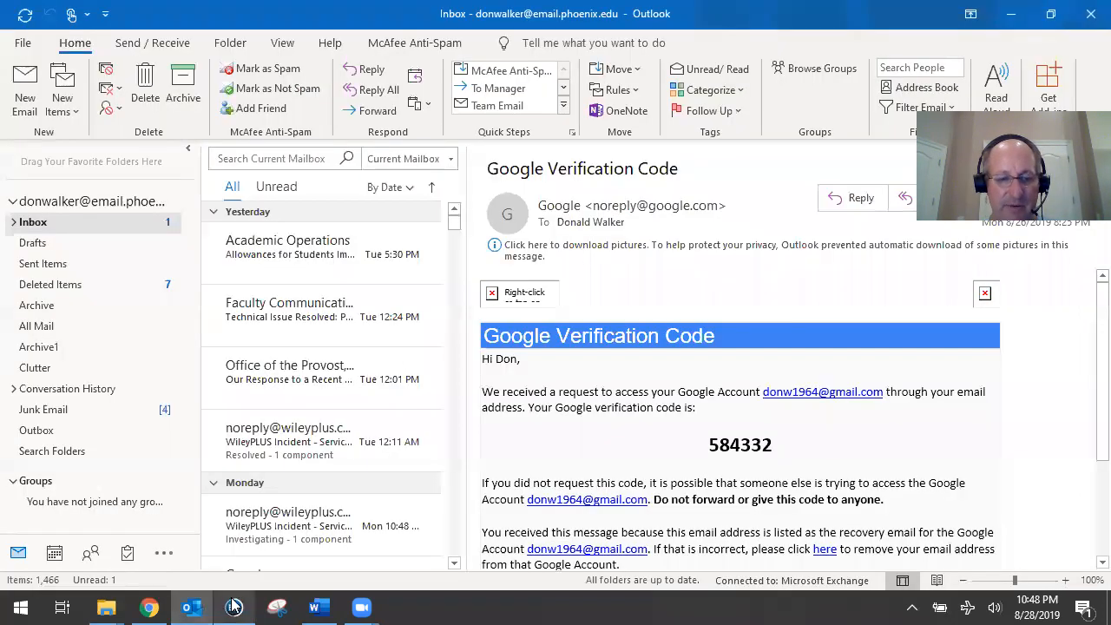
{"action": "left_click", "coordinate": [317, 607]}
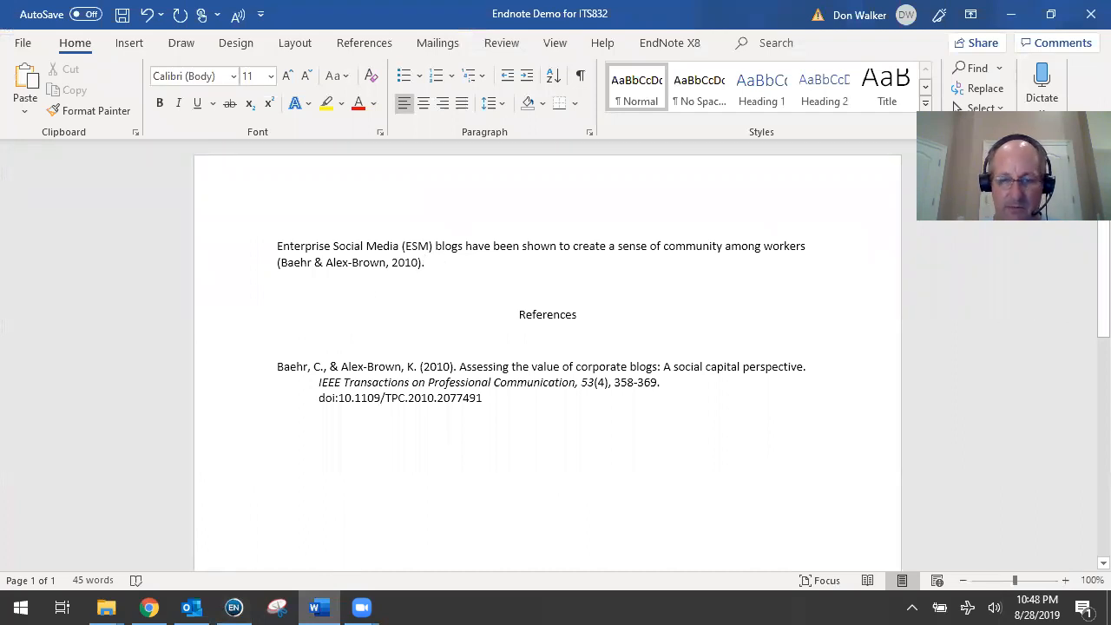
{"action": "key", "text": "Return"}
{"action": "key", "text": "Return"}
{"action": "type", "text": "What is"}
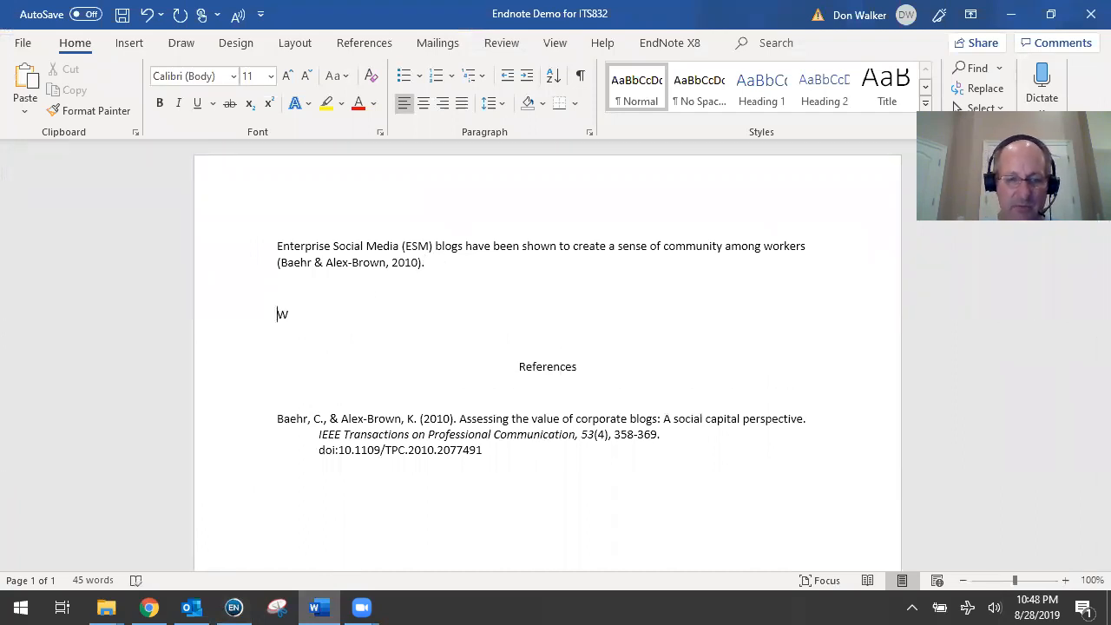
{"action": "key", "text": "BackSpace"}
{"action": "key", "text": "BackSpace"}
{"action": "key", "text": "BackSpace"}
{"action": "key", "text": "BackSpace"}
{"action": "key", "text": "BackSpace"}
{"action": "key", "text": "BackSpace"}
{"action": "type", "text": "y are corpo"}
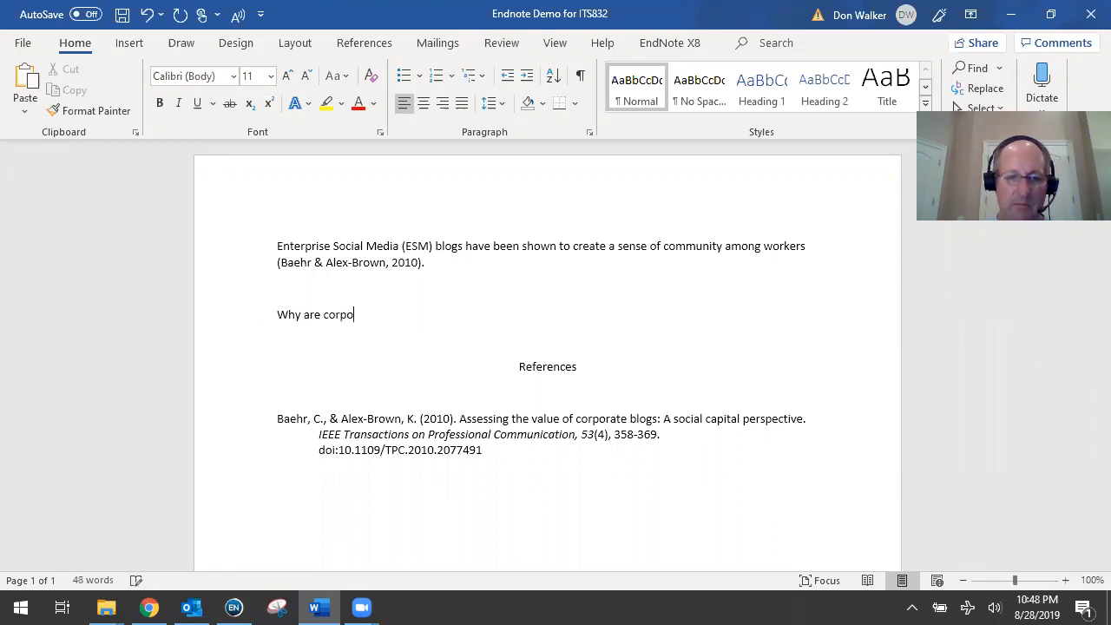
{"action": "type", "text": "rate blogs va"}
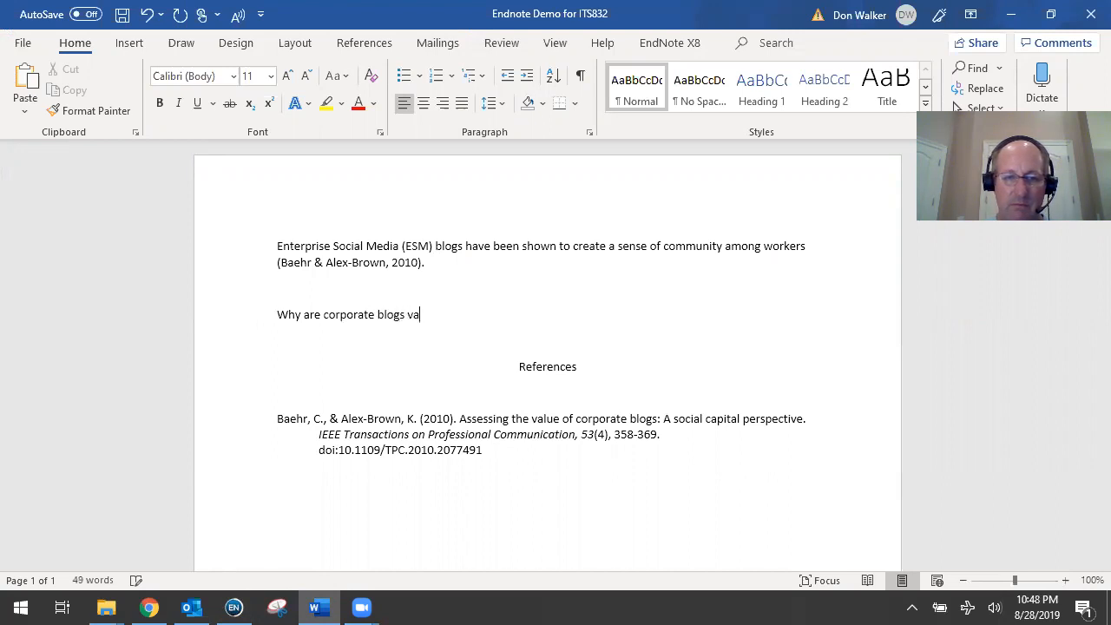
{"action": "type", "text": "luable?"}
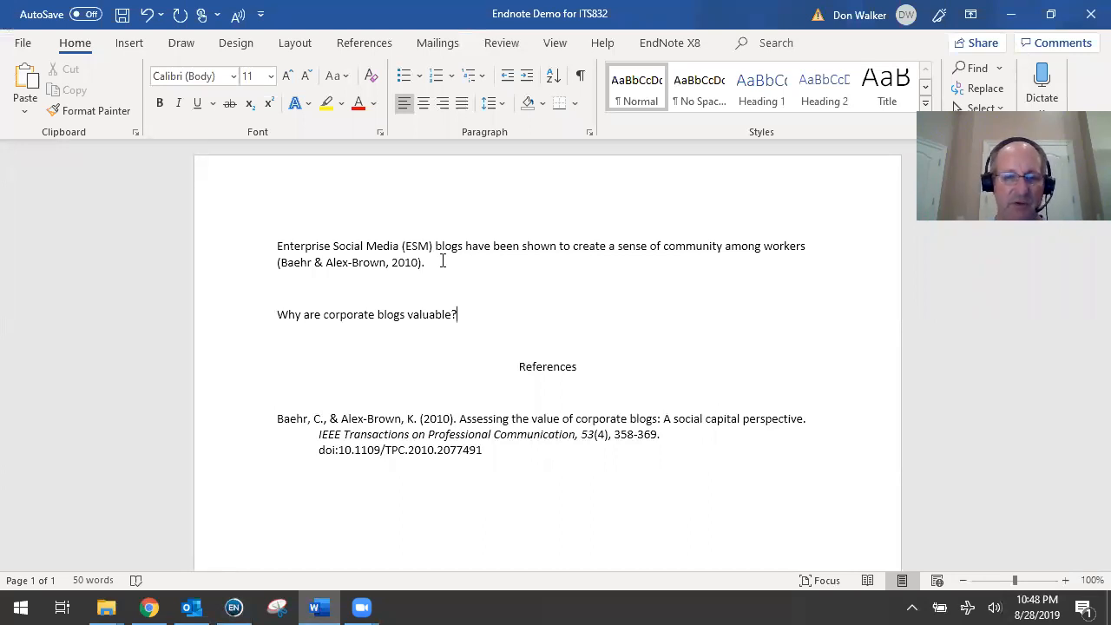
Add the abstract's "Our findings indicate the corporate blog…" sentence below the question and replace its opening "Our" with "Researcher".
{"action": "key", "text": "Return"}
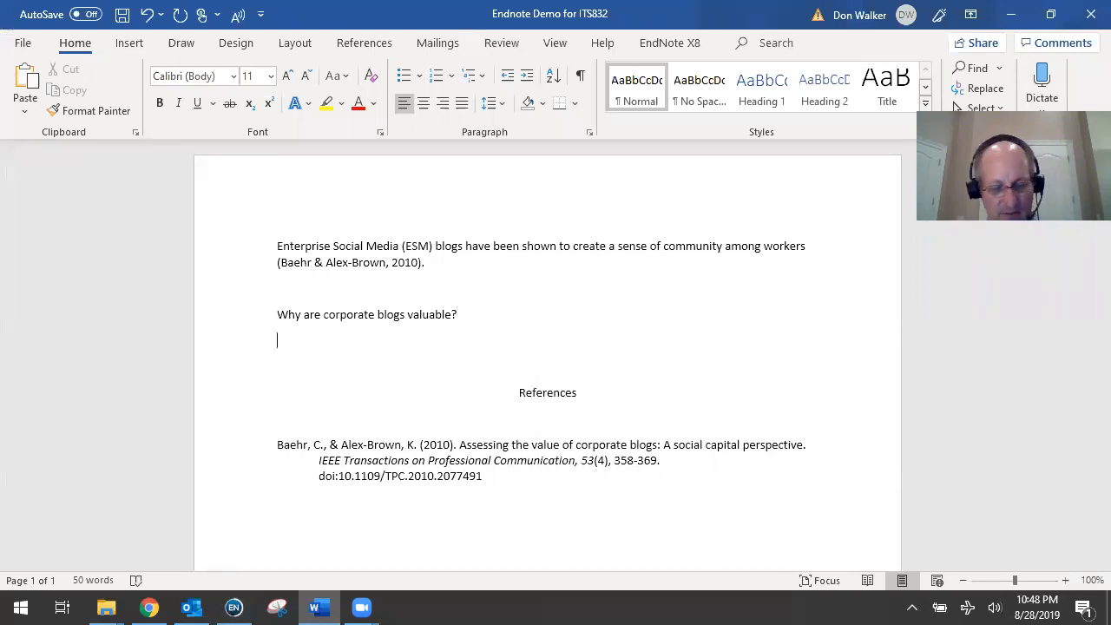
{"action": "type", "text": "Our findings indicate the corporate blog can be used as a sustainable forum leading to a shared understanding of organizational roles, increased sense ofgroup cohesiveness, improved work processes, and improved professional and personal ties among employees in the organization."}
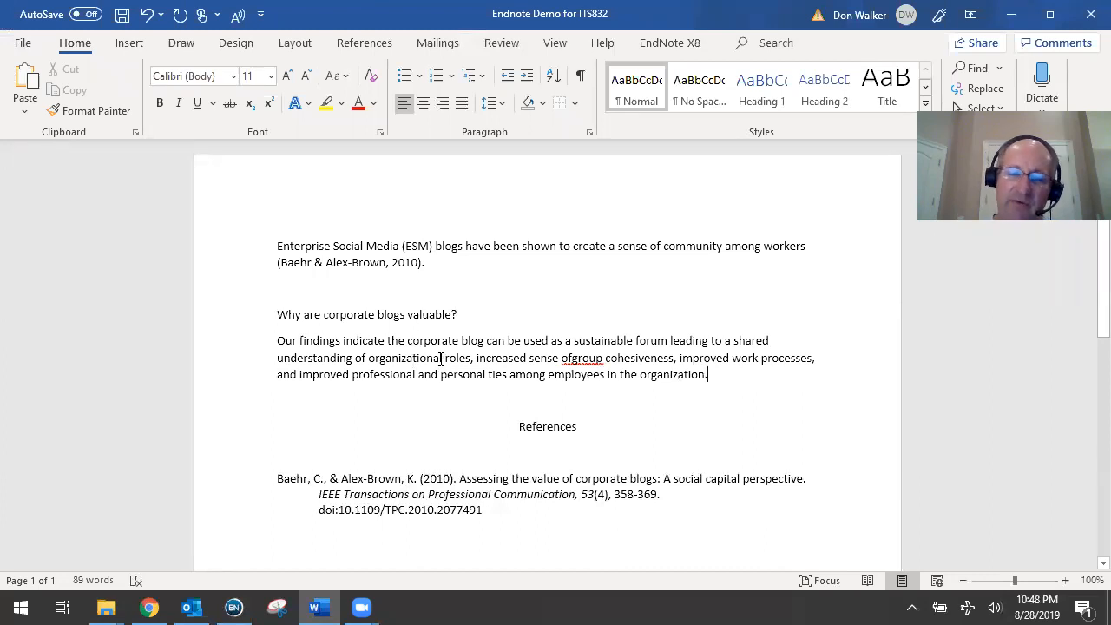
{"action": "left_click", "coordinate": [278, 341]}
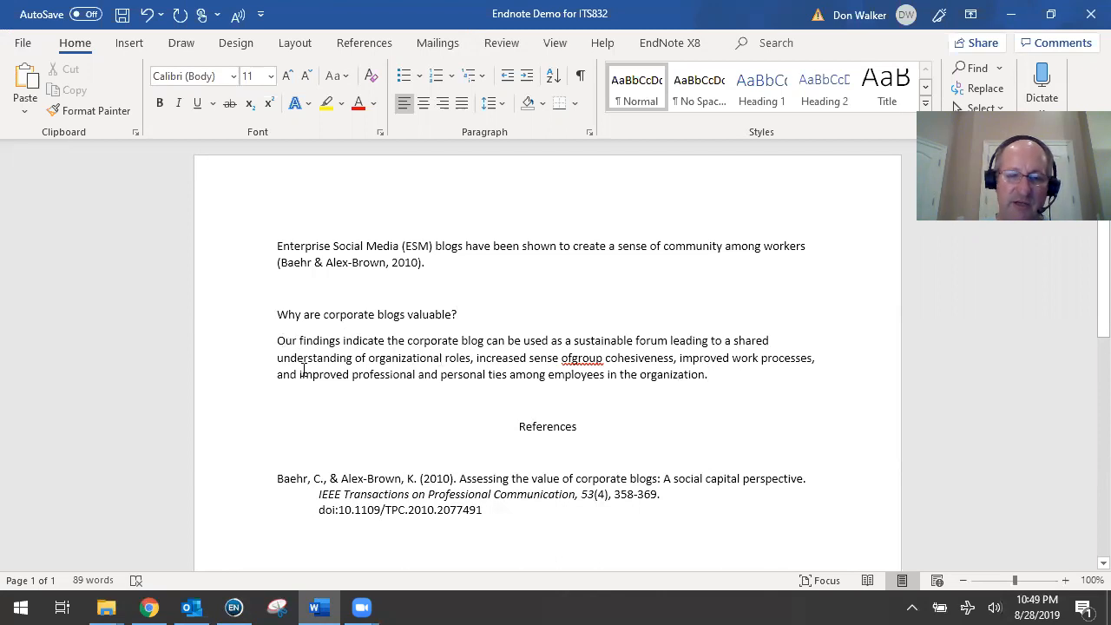
{"action": "key", "text": "Delete"}
{"action": "key", "text": "Delete"}
{"action": "key", "text": "Delete"}
{"action": "key", "text": "Delete"}
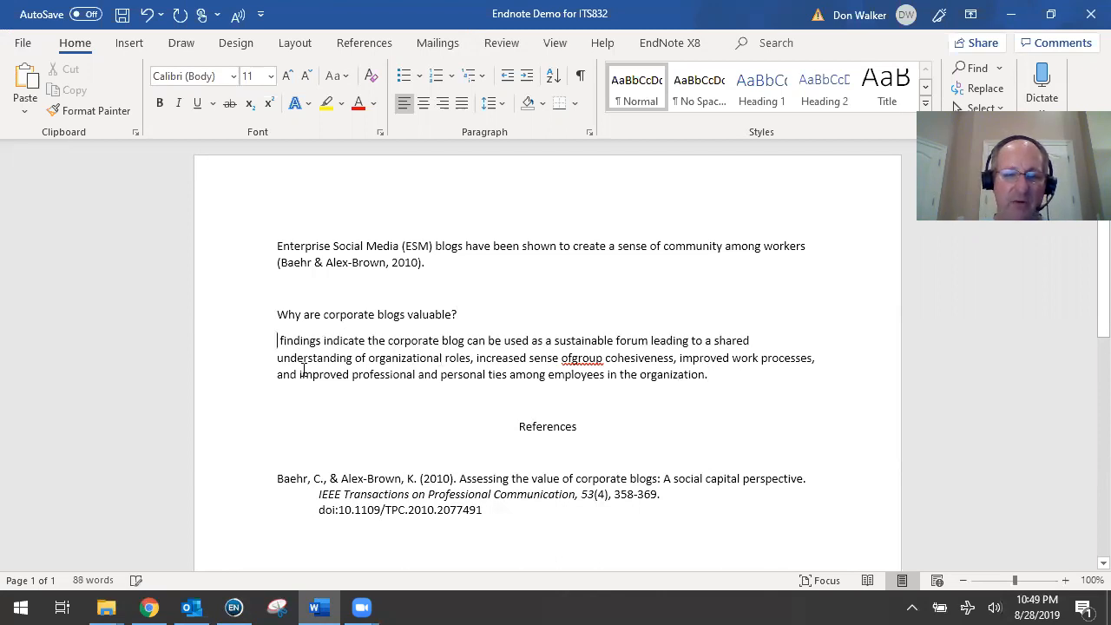
{"action": "type", "text": "Re searcher"}
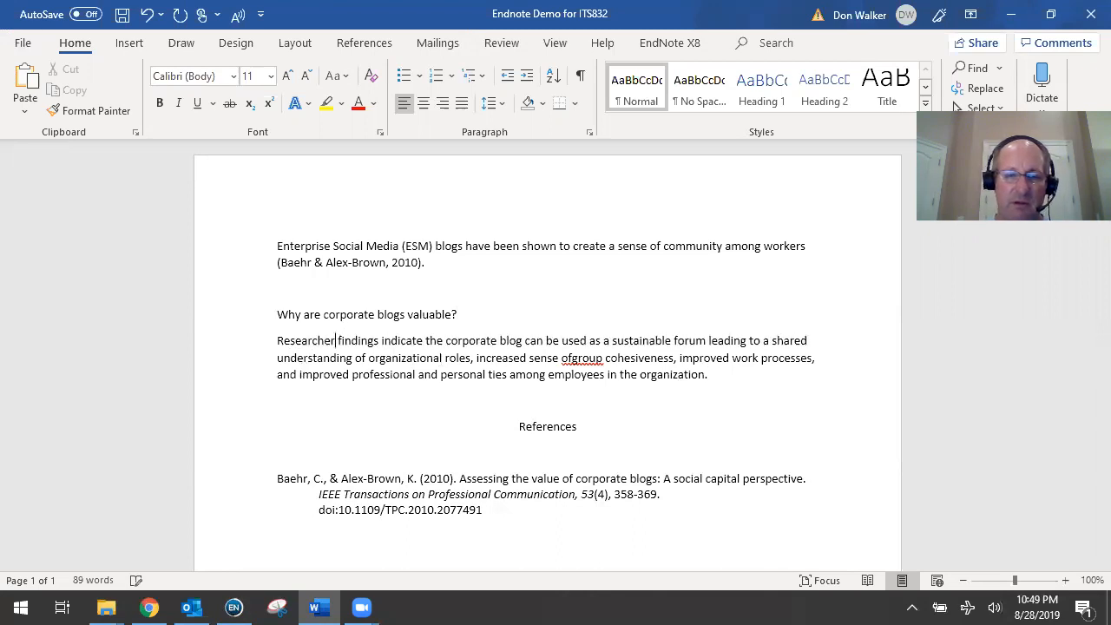
Replace the word "findings" with "indications" in the sentence below the question.
{"action": "key", "text": "Right"}
{"action": "key", "text": "Right"}
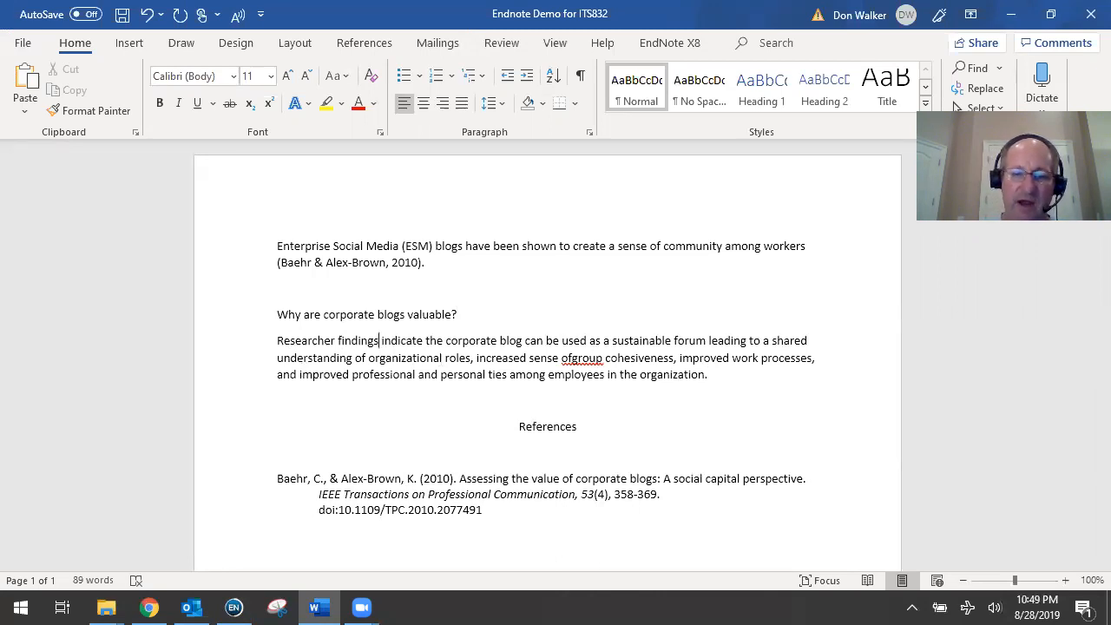
{"action": "key", "text": "BackSpace"}
{"action": "key", "text": "BackSpace"}
{"action": "key", "text": "BackSpace"}
{"action": "key", "text": "BackSpace"}
{"action": "key", "text": "BackSpace"}
{"action": "key", "text": "BackSpace"}
{"action": "key", "text": "BackSpace"}
{"action": "key", "text": "BackSpace"}
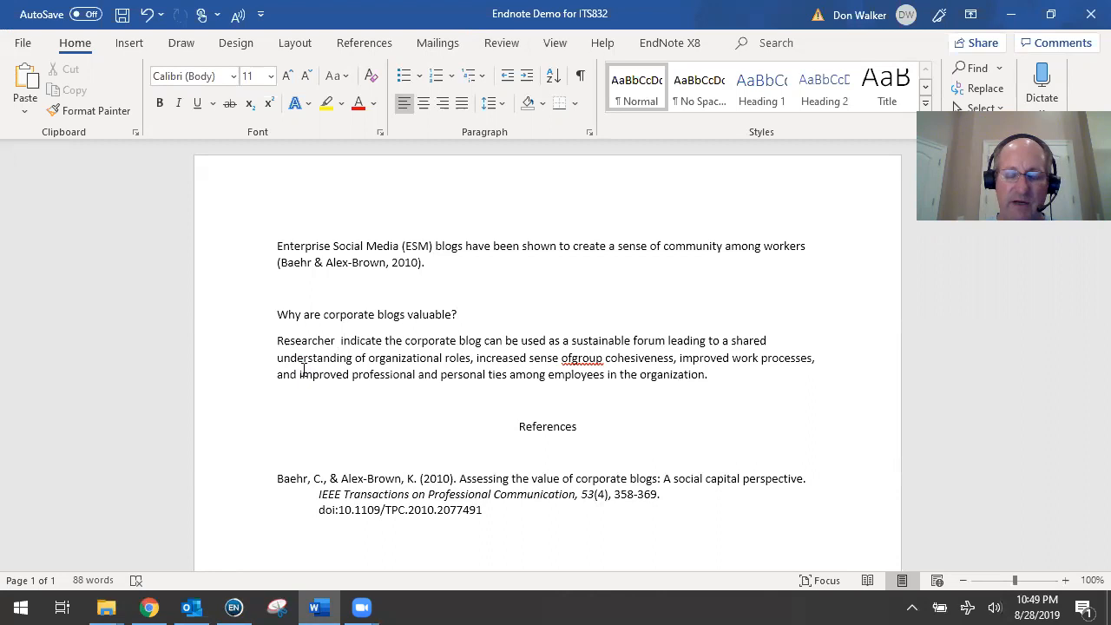
{"action": "type", "text": "ini"}
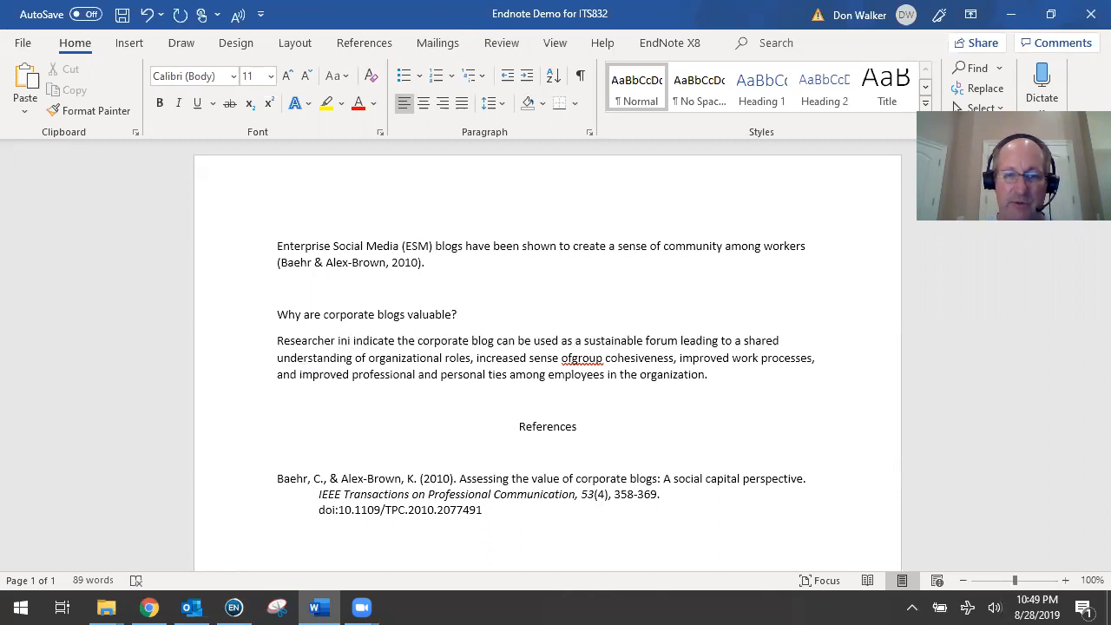
{"action": "key", "text": "BackSpace"}
{"action": "key", "text": "BackSpace"}
{"action": "type", "text": "dications"}
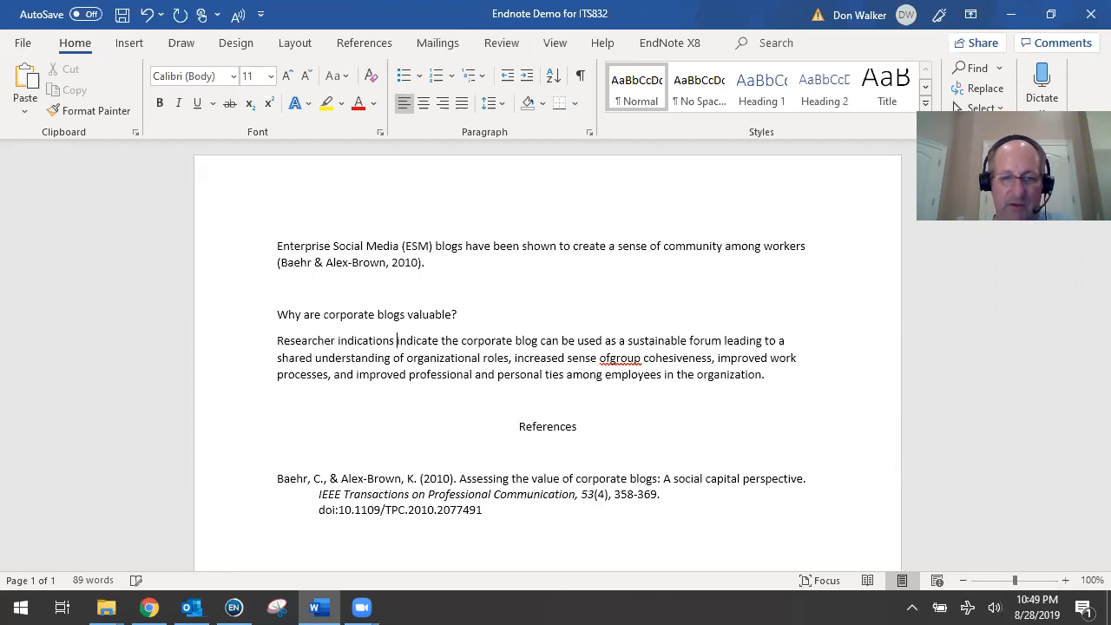
Replace the verb "indicate" with "view" in the sentence about the corporate blog.
{"action": "key", "text": "Delete"}
{"action": "key", "text": "Delete"}
{"action": "type", "text": "view"}
{"action": "key", "text": "Delete"}
{"action": "key", "text": "Delete"}
{"action": "key", "text": "Delete"}
{"action": "key", "text": "Delete"}
{"action": "key", "text": "Delete"}
{"action": "key", "text": "Delete"}
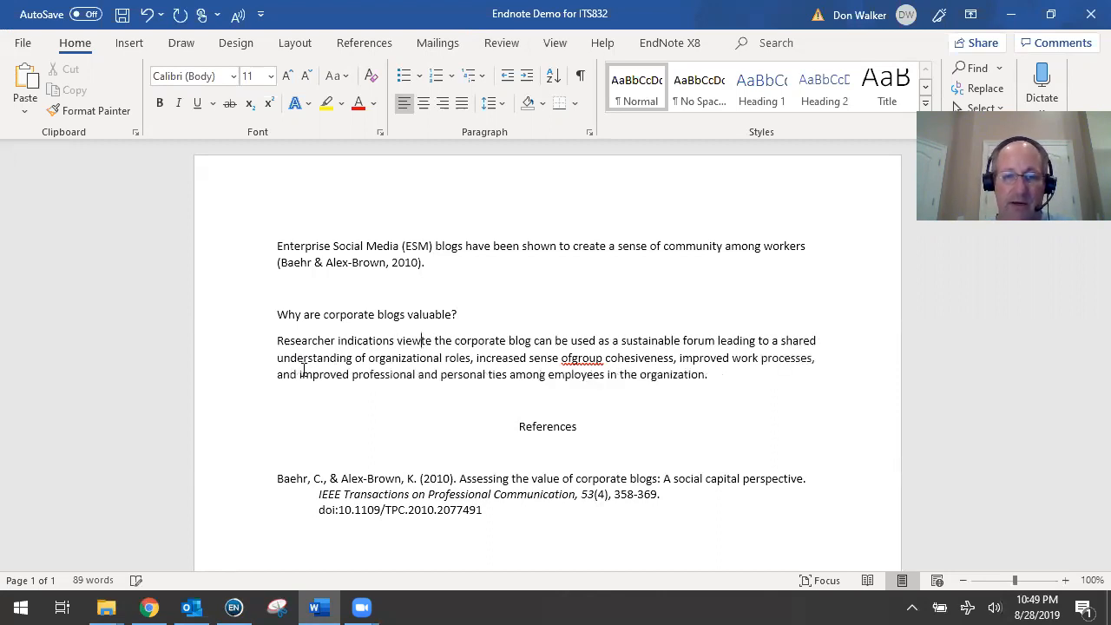
Change "used" to "utilized" in the phrase about how the corporate blog can be used.
{"action": "key", "text": "Right"}
{"action": "key", "text": "Right"}
{"action": "key", "text": "Right"}
{"action": "key", "text": "Right"}
{"action": "key", "text": "Right"}
{"action": "key", "text": "Right"}
{"action": "key", "text": "Right"}
{"action": "key", "text": "Right"}
{"action": "key", "text": "Right"}
{"action": "key", "text": "Right"}
{"action": "key", "text": "Right"}
{"action": "key", "text": "Right"}
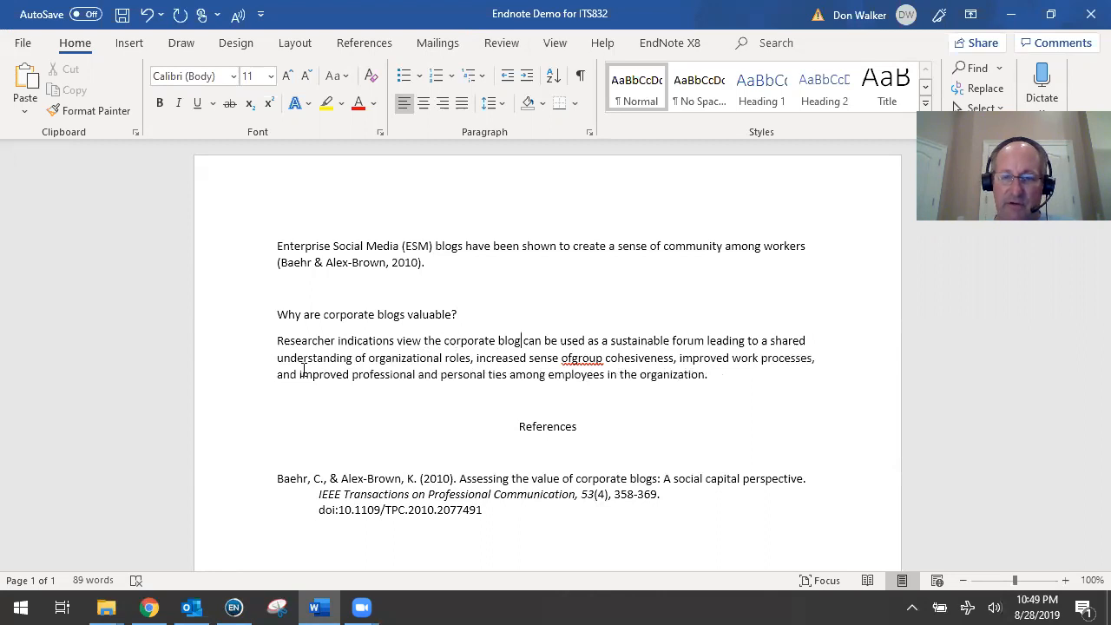
{"action": "key", "text": "Right"}
{"action": "key", "text": "Right"}
{"action": "key", "text": "Right"}
{"action": "key", "text": "Right"}
{"action": "key", "text": "Right"}
{"action": "key", "text": "Right"}
{"action": "key", "text": "Right"}
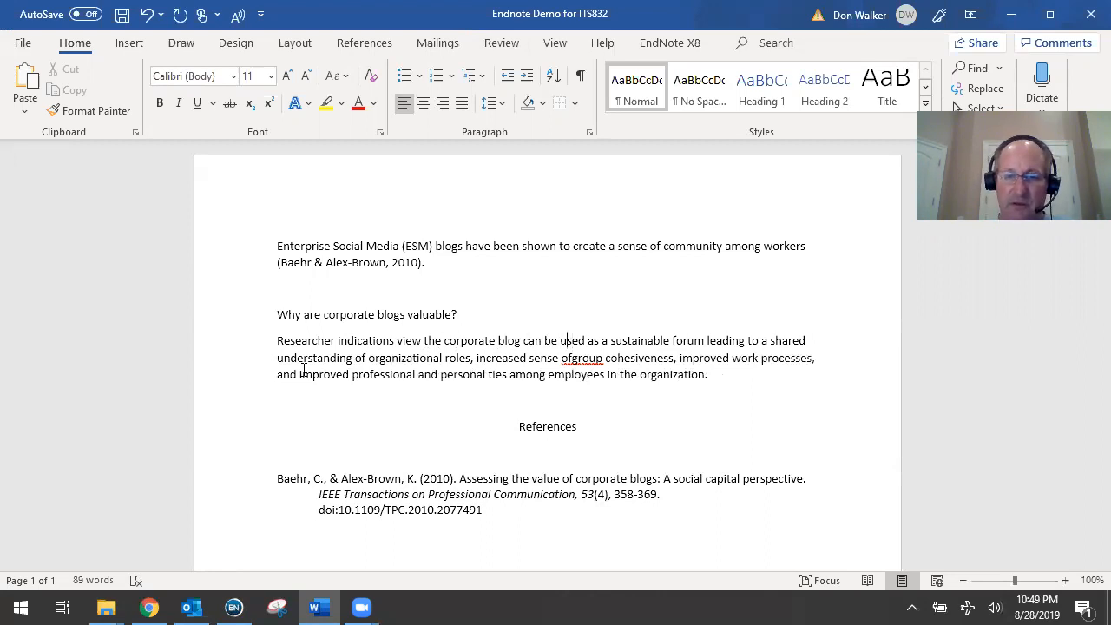
{"action": "key", "text": "BackSpace"}
{"action": "type", "text": "tiliz"}
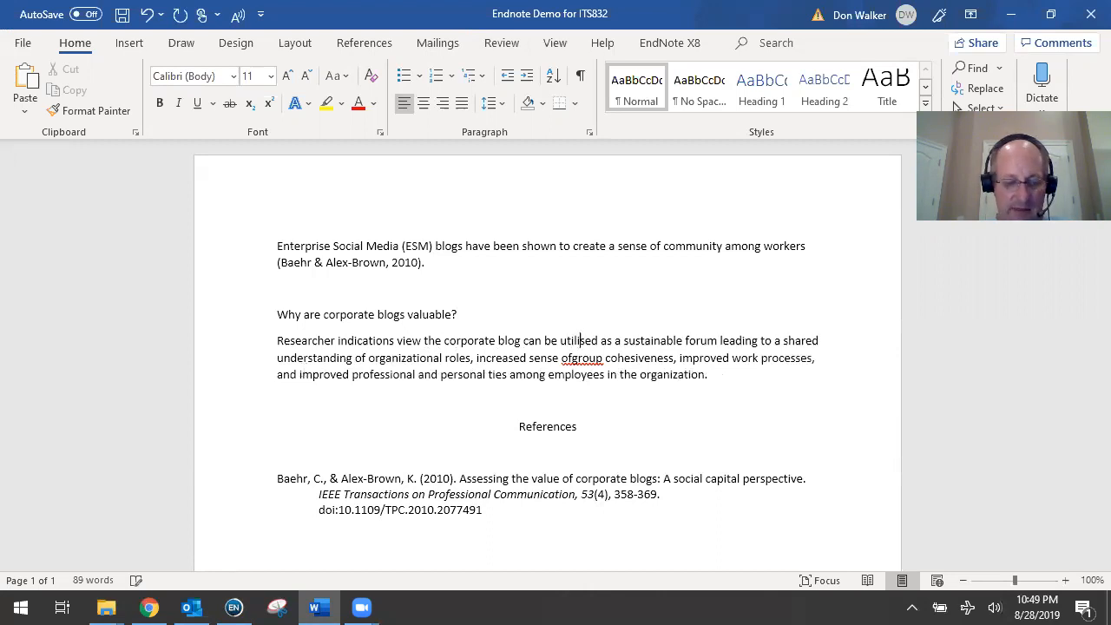
{"action": "type", "text": "ed"}
{"action": "key", "text": "Delete"}
{"action": "key", "text": "Delete"}
{"action": "key", "text": "Delete"}
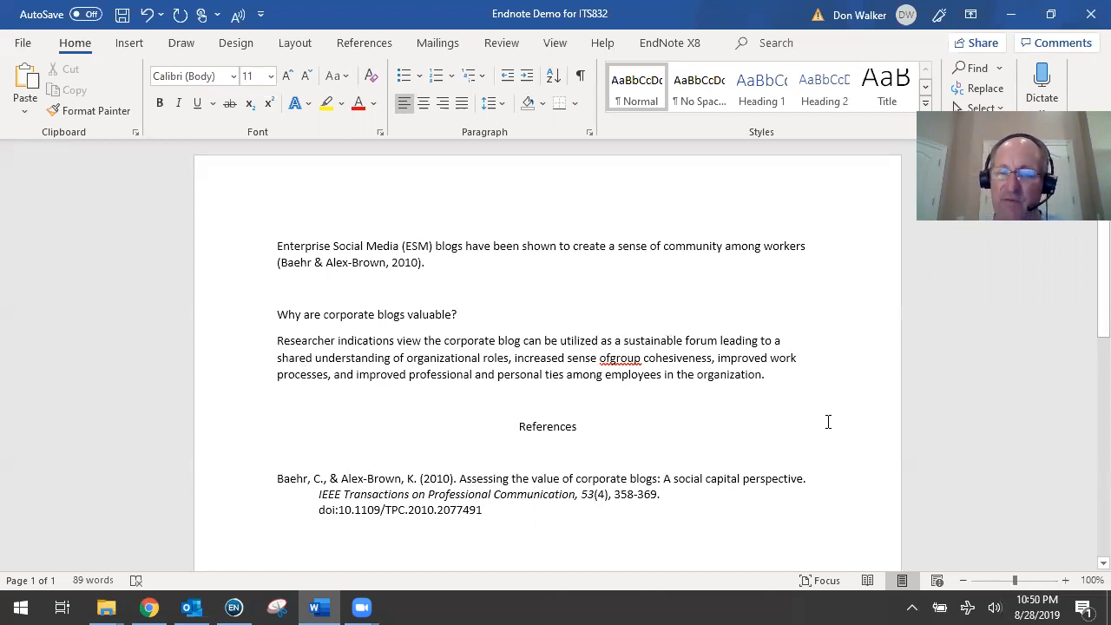
Replace "sustainable" with "make permanent" before the word "forum" in the paraphrased sentence.
{"action": "type", "text": "make per"}
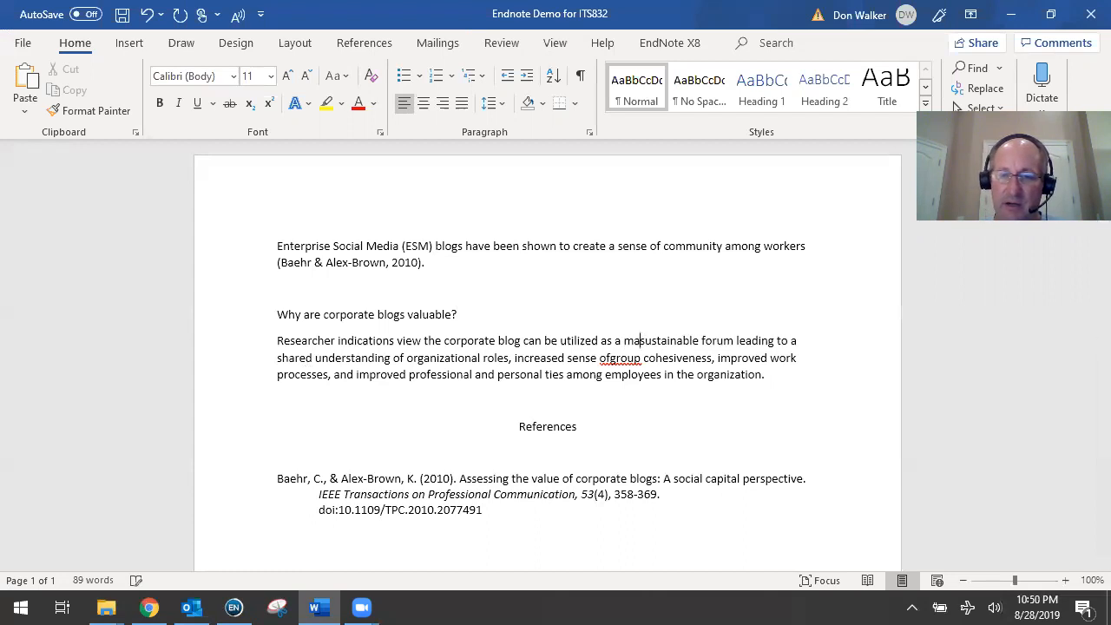
{"action": "type", "text": "manet"}
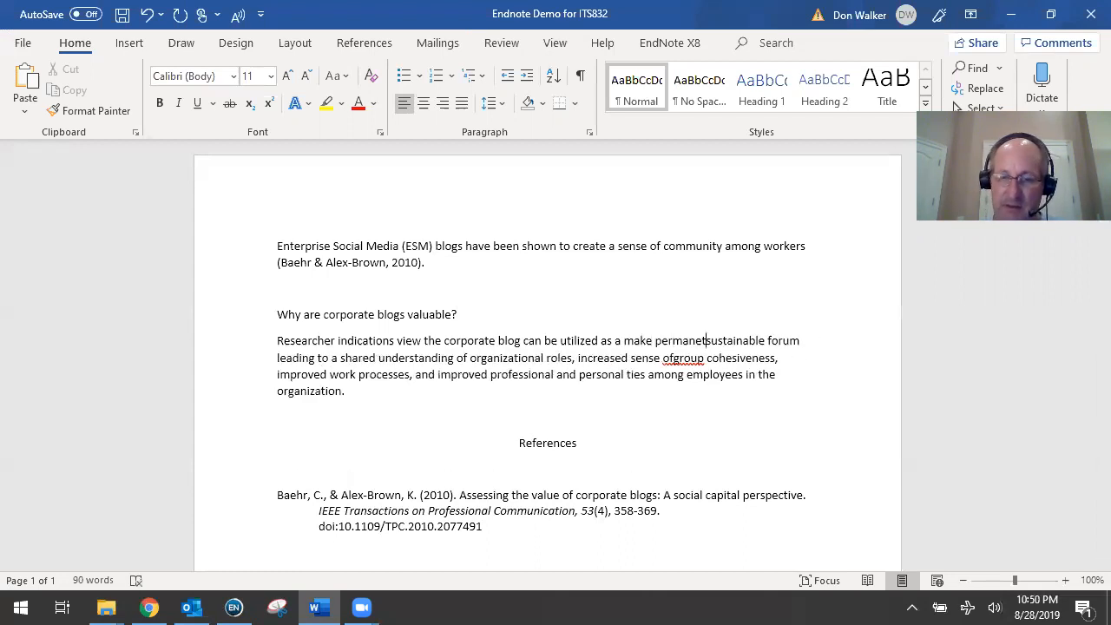
{"action": "key", "text": "BackSpace"}
{"action": "type", "text": "nt"}
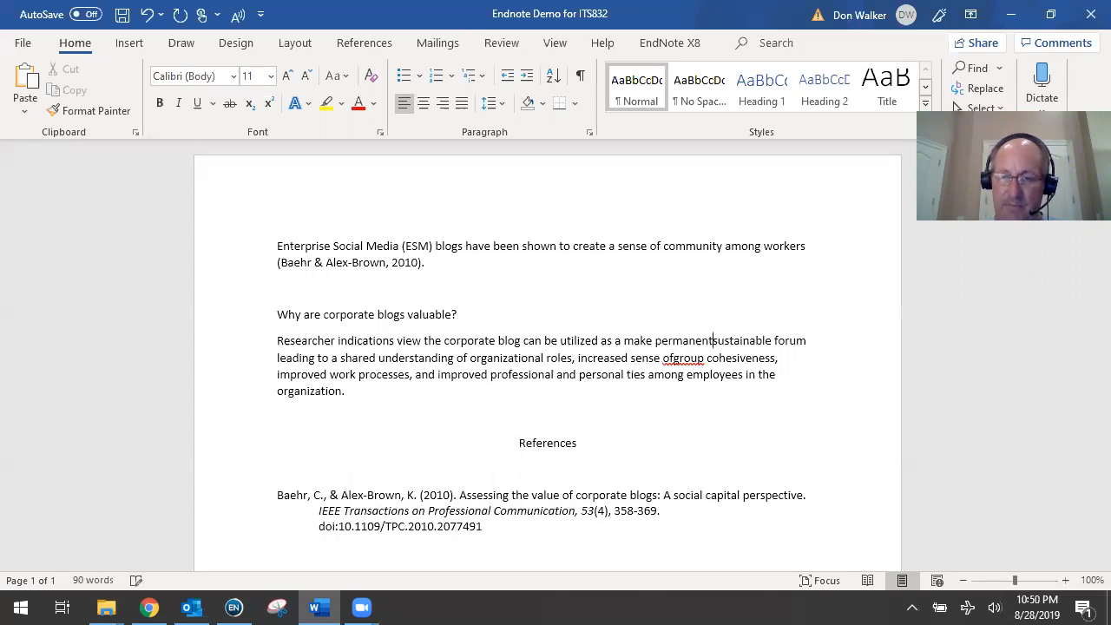
{"action": "key", "text": "Delete"}
{"action": "key", "text": "Delete"}
{"action": "key", "text": "Delete"}
{"action": "key", "text": "Delete"}
{"action": "key", "text": "Delete"}
{"action": "key", "text": "Delete"}
{"action": "key", "text": "Delete"}
{"action": "key", "text": "Delete"}
{"action": "key", "text": "Delete"}
{"action": "key", "text": "Delete"}
{"action": "key", "text": "Delete"}
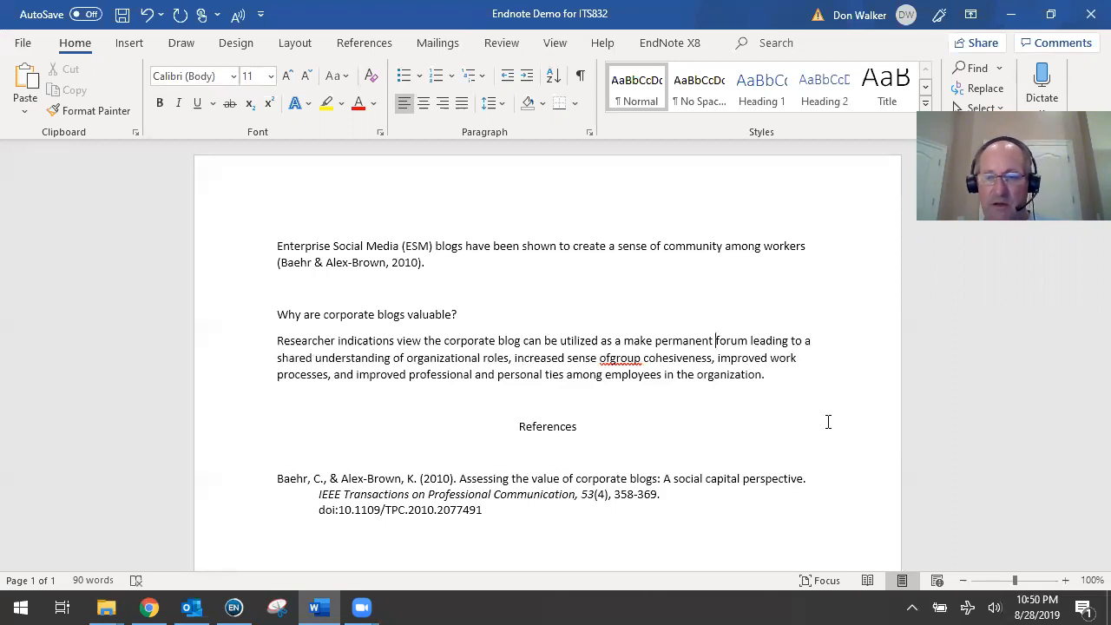
Replace "forum" with "speaking area" and insert the missing space in "ofgroup" in the paraphrased sentence.
{"action": "type", "text": "speaking area"}
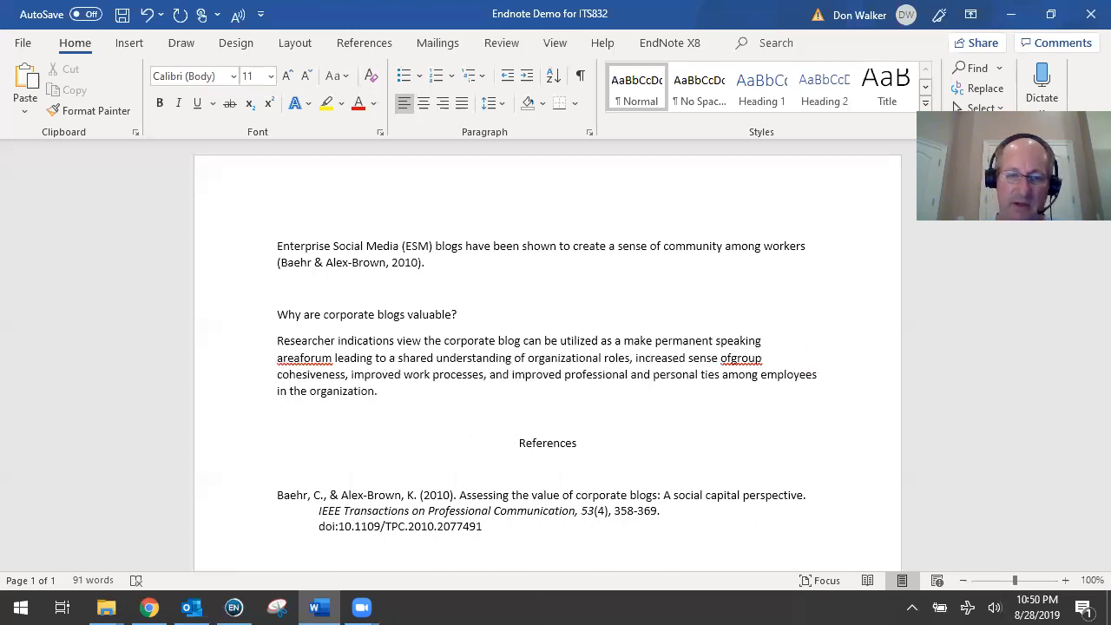
{"action": "key", "text": "Delete"}
{"action": "key", "text": "Delete"}
{"action": "key", "text": "Delete"}
{"action": "key", "text": "Delete"}
{"action": "key", "text": "Delete"}
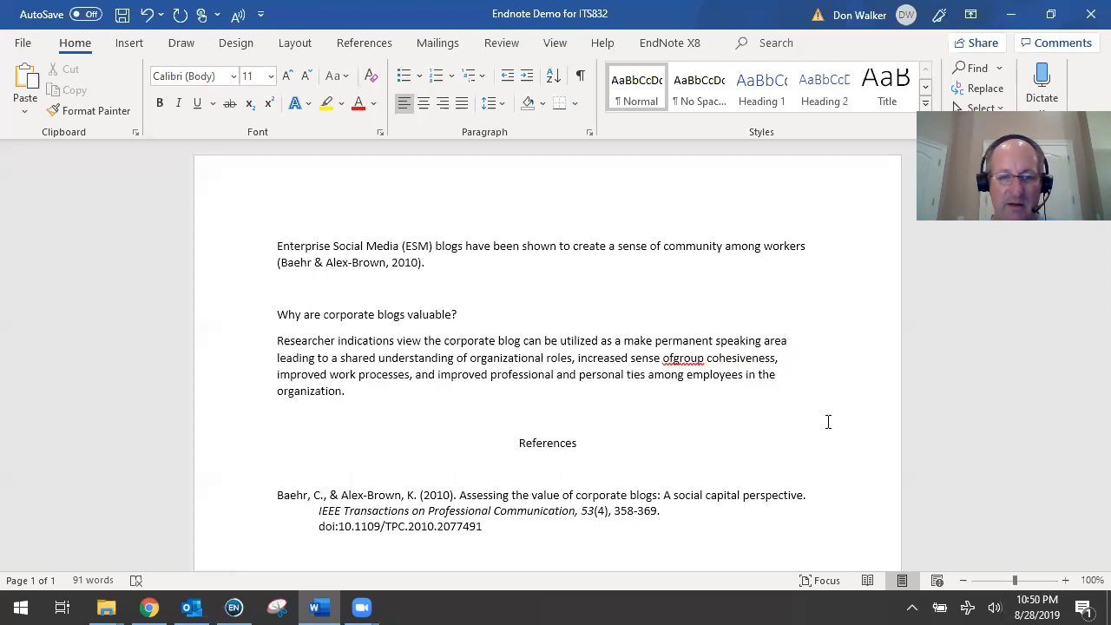
{"action": "left_click", "coordinate": [342, 359]}
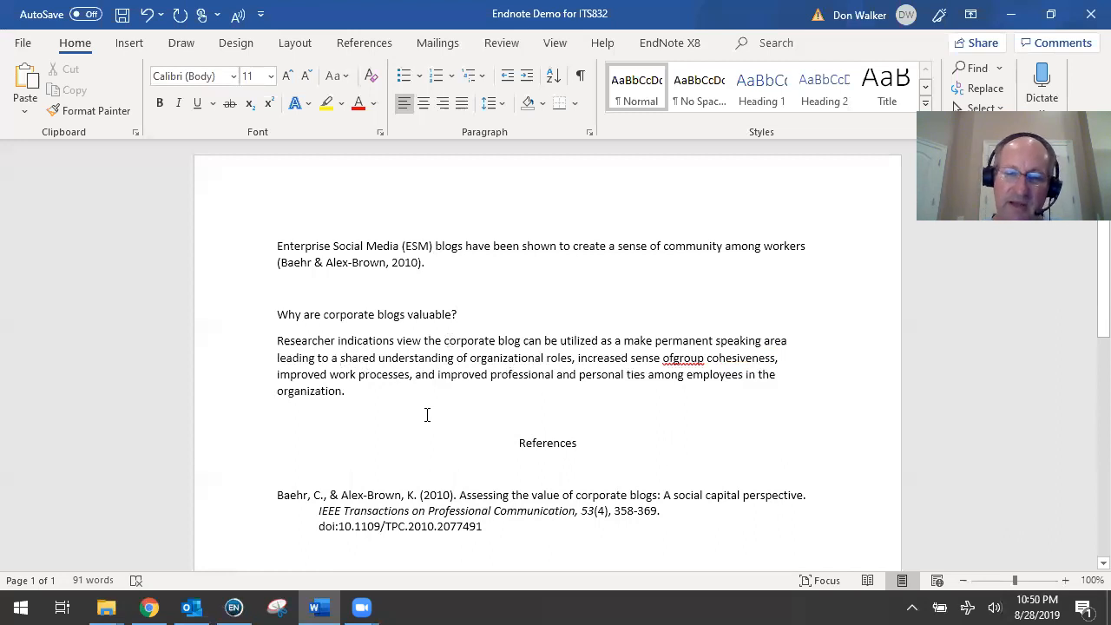
{"action": "left_click", "coordinate": [674, 358]}
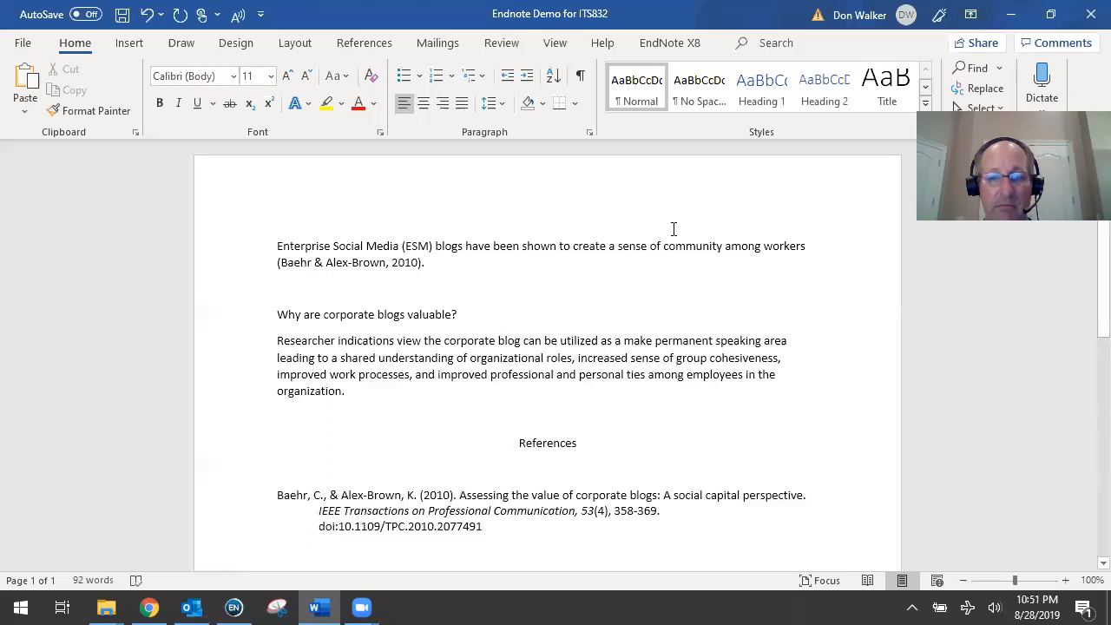
Select "sense of community" in the cited sentence and compare the Word text with the abstract's selected final sentence in EndNote's attached PDF.
{"action": "left_click_drag", "start_coordinate": [618, 246], "coordinate": [723, 246]}
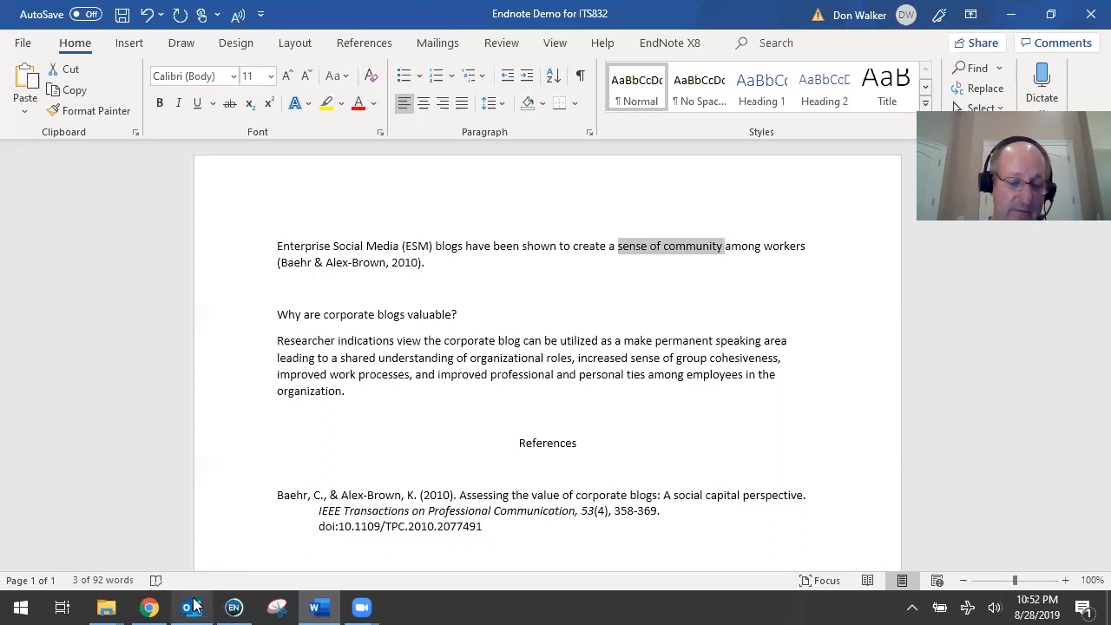
{"action": "mouse_move", "coordinate": [192, 605]}
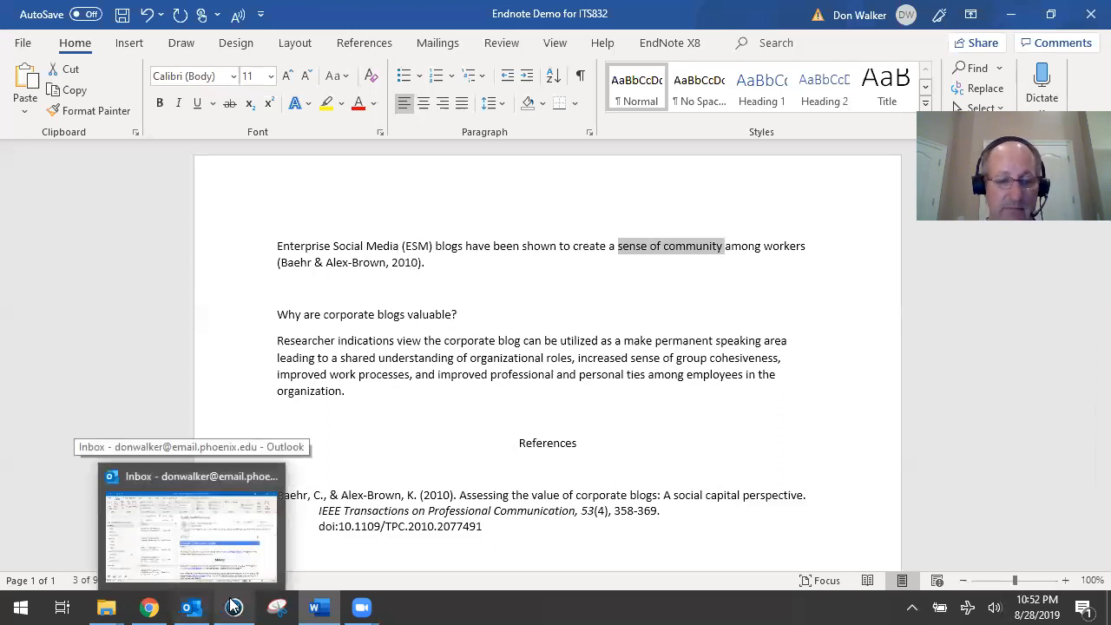
{"action": "left_click", "coordinate": [234, 607]}
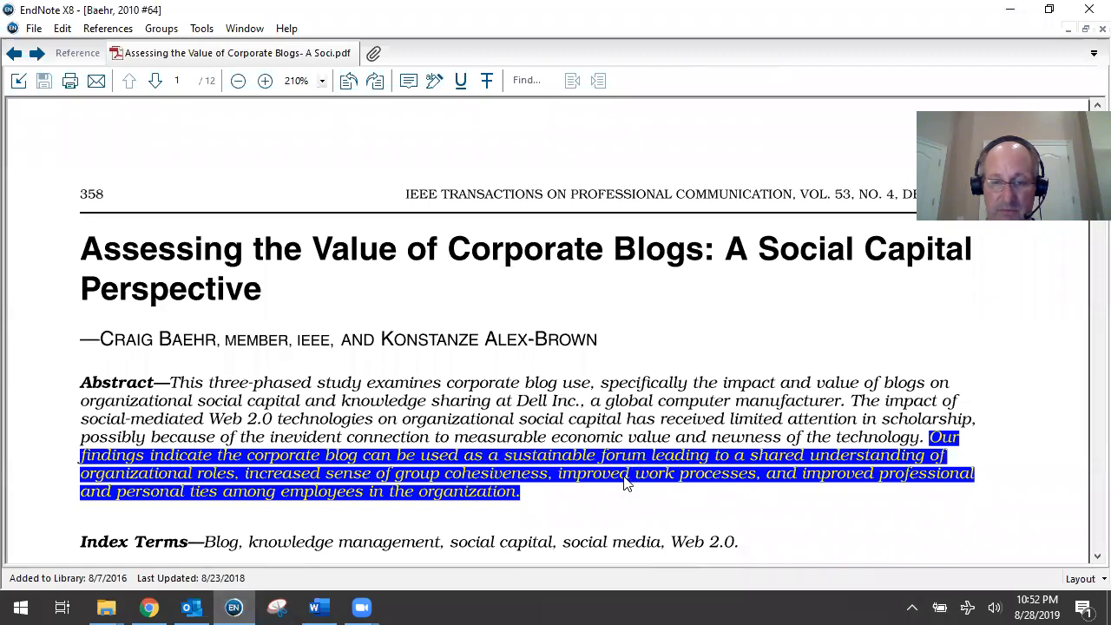
{"action": "left_click", "coordinate": [317, 605]}
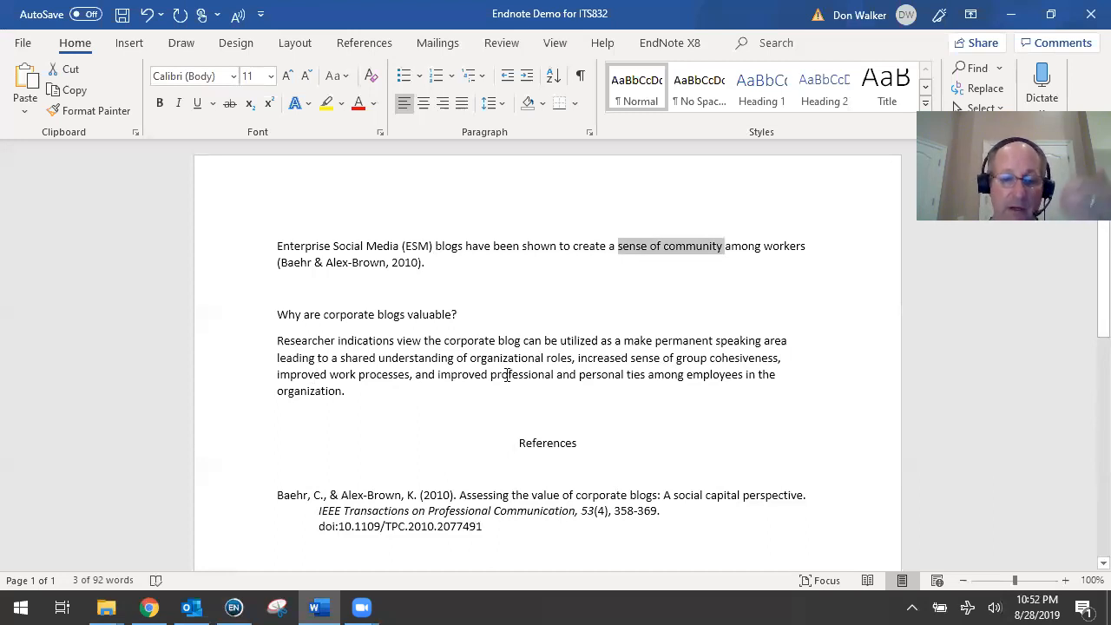
{"action": "left_click", "coordinate": [233, 607]}
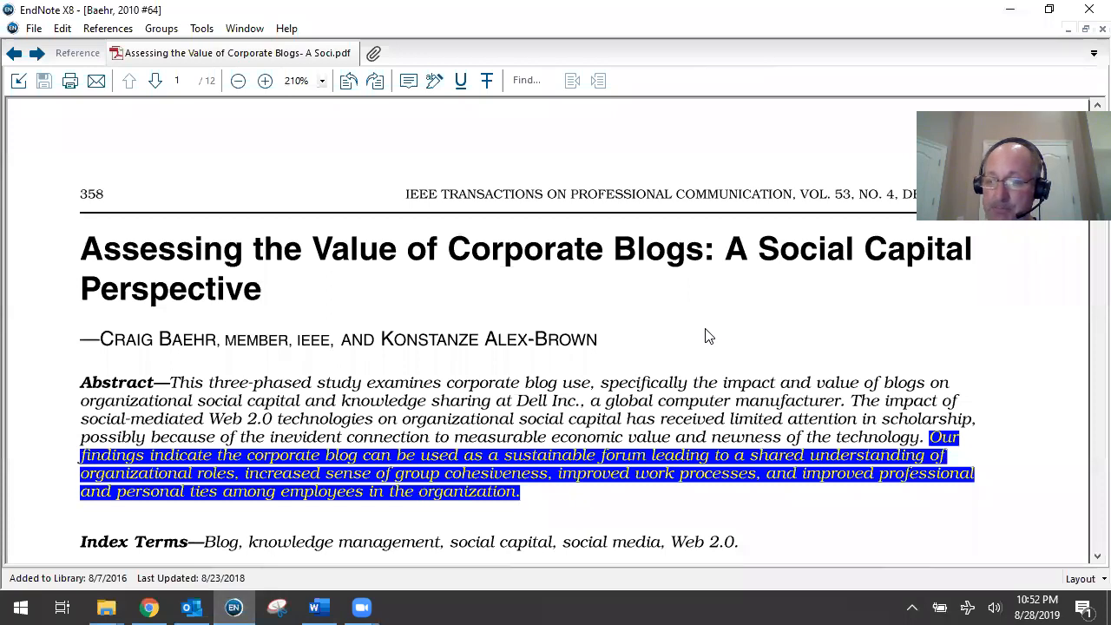